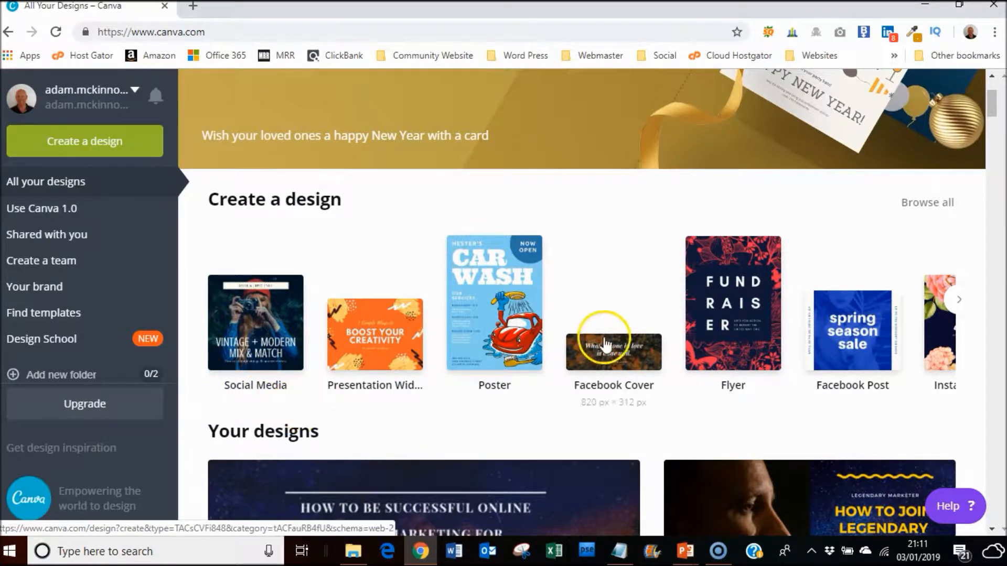
Step: Browse the full catalogue of design types and return to the start page
left_click(926, 209)
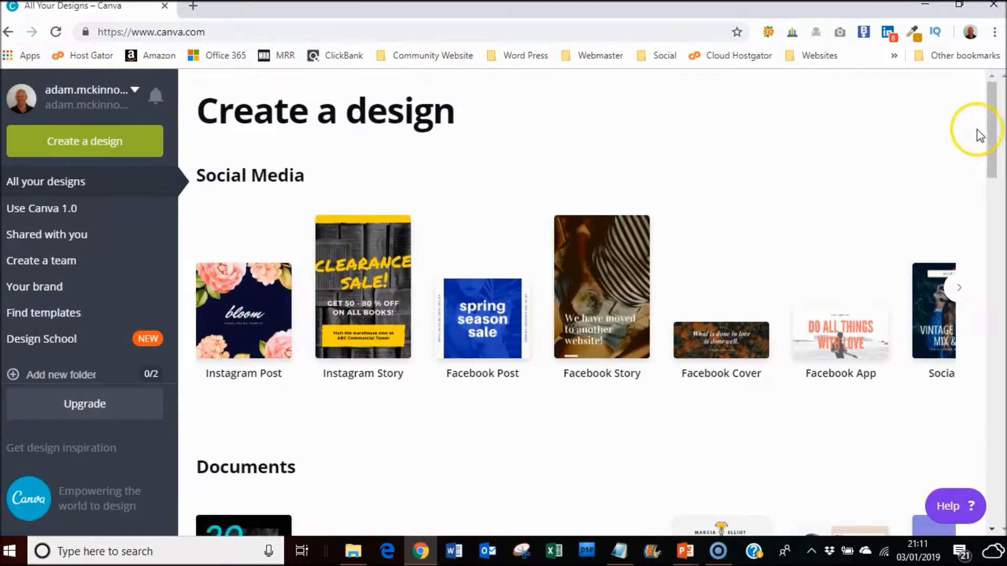
left_click_drag(993, 118, 956, 137)
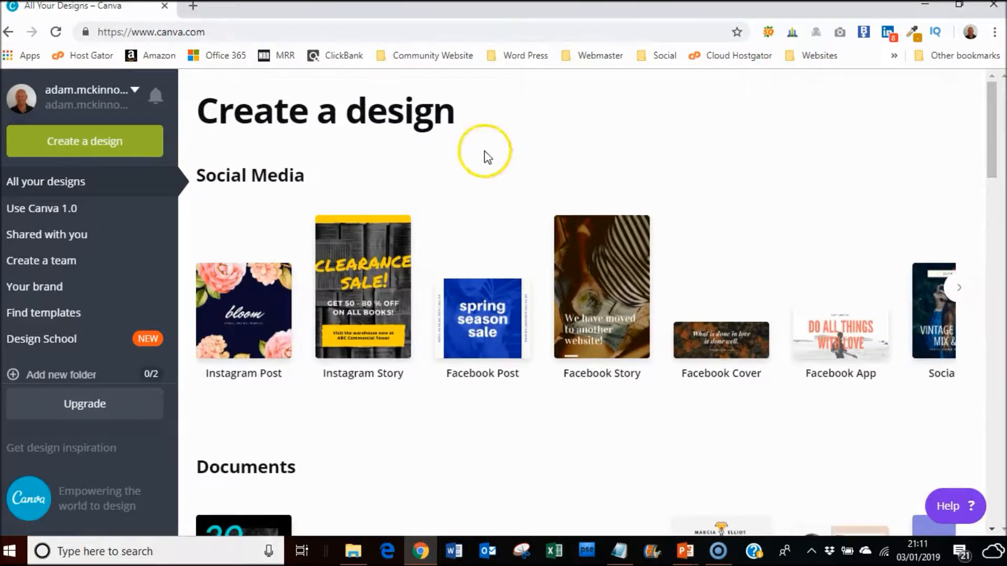
left_click(203, 32)
key("Return")
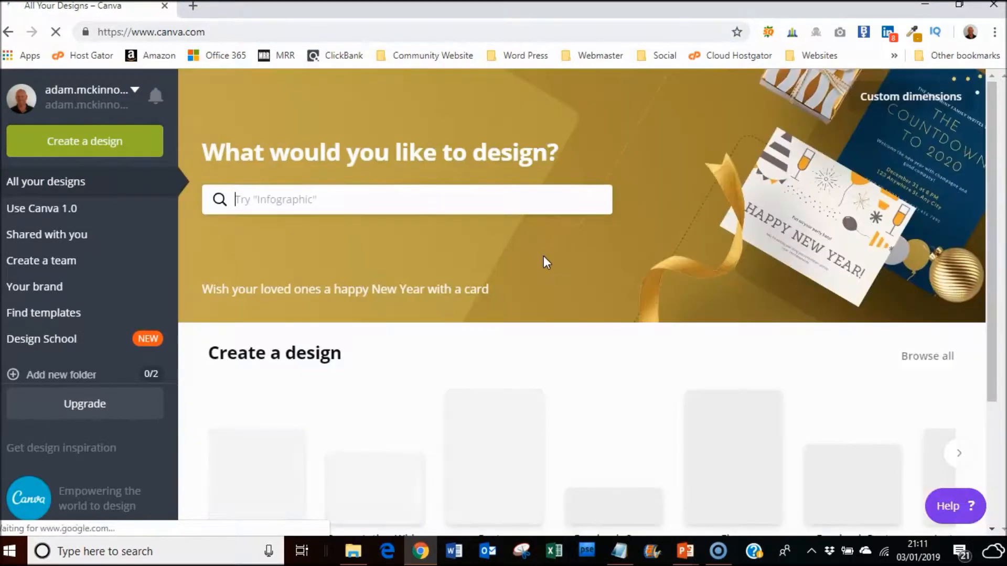
Step: Search the design types for "yout" and clear the search
left_click(240, 207)
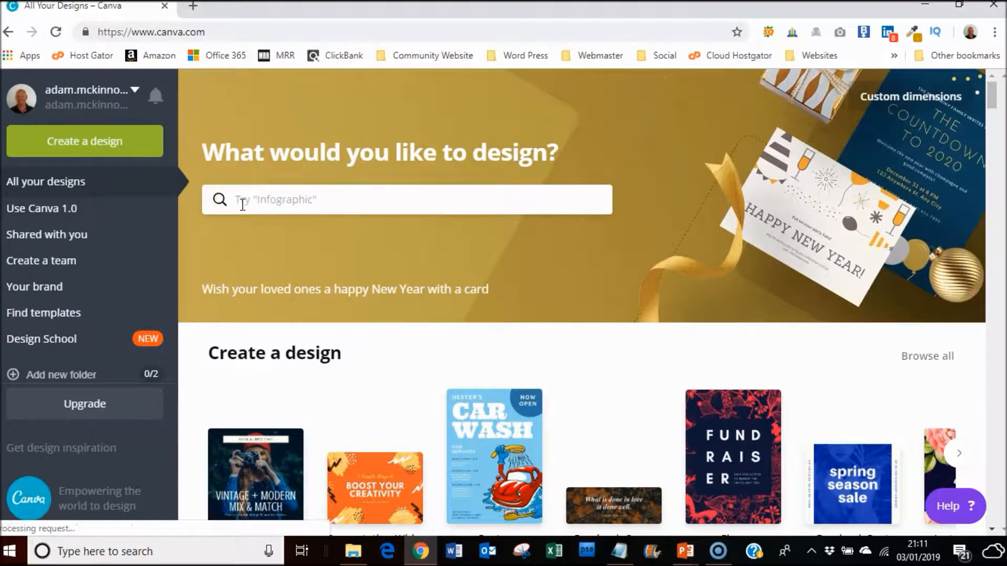
type("yout")
left_click(227, 204)
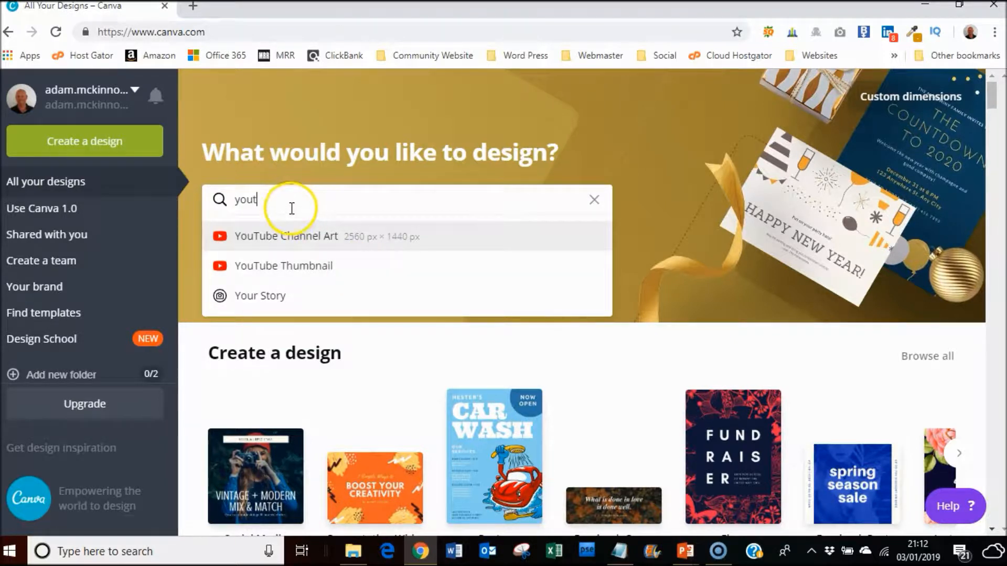
key("BackSpace")
key("BackSpace")
key("BackSpace")
key("BackSpace")
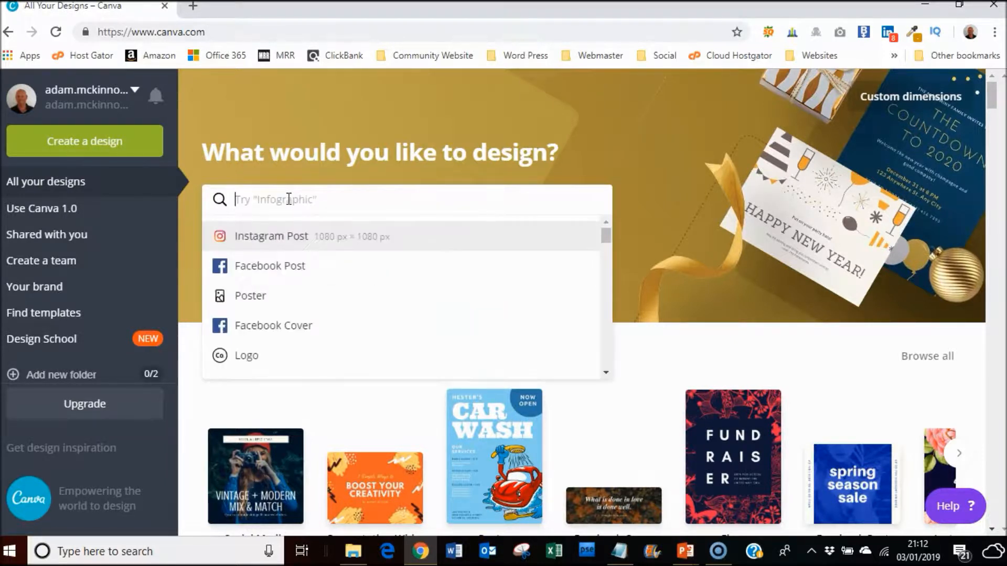
Step: Search the design types for "faceb" and create a blank Facebook Cover design
type("faceb")
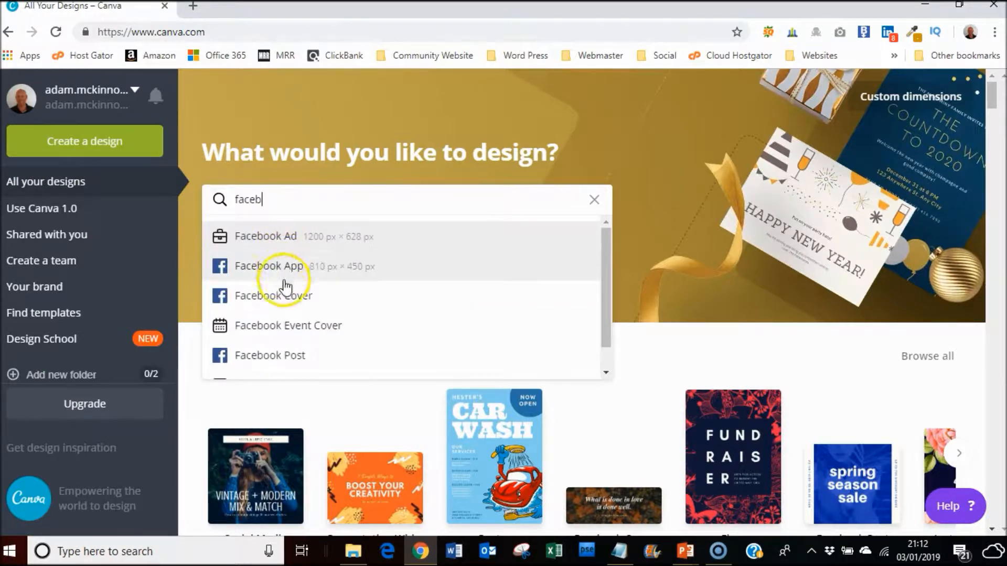
left_click(288, 299)
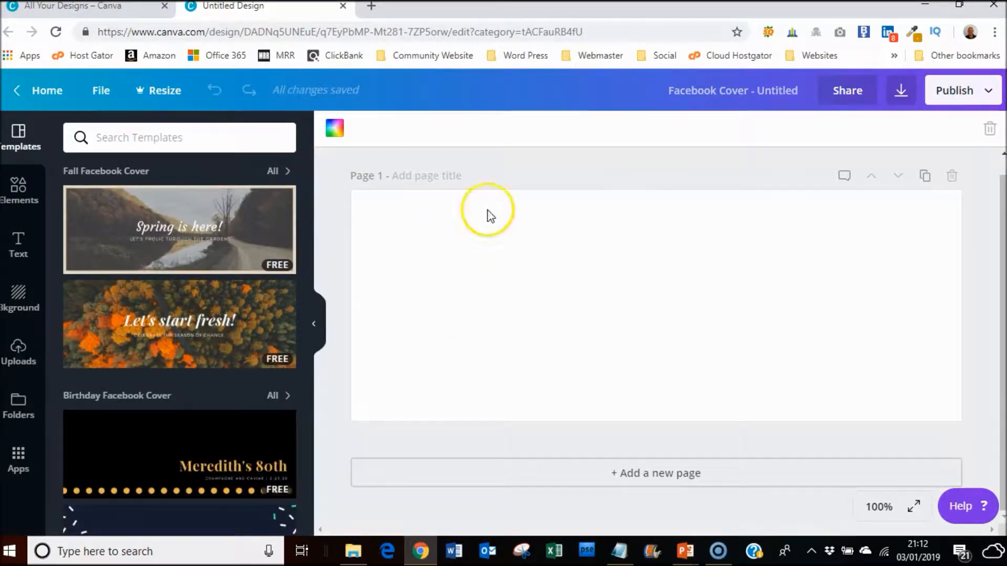
Step: Apply the "Take the Plunge" template to the page and select its heading and subheading text
left_click_drag(311, 160, 309, 486)
left_click_drag(305, 373, 311, 506)
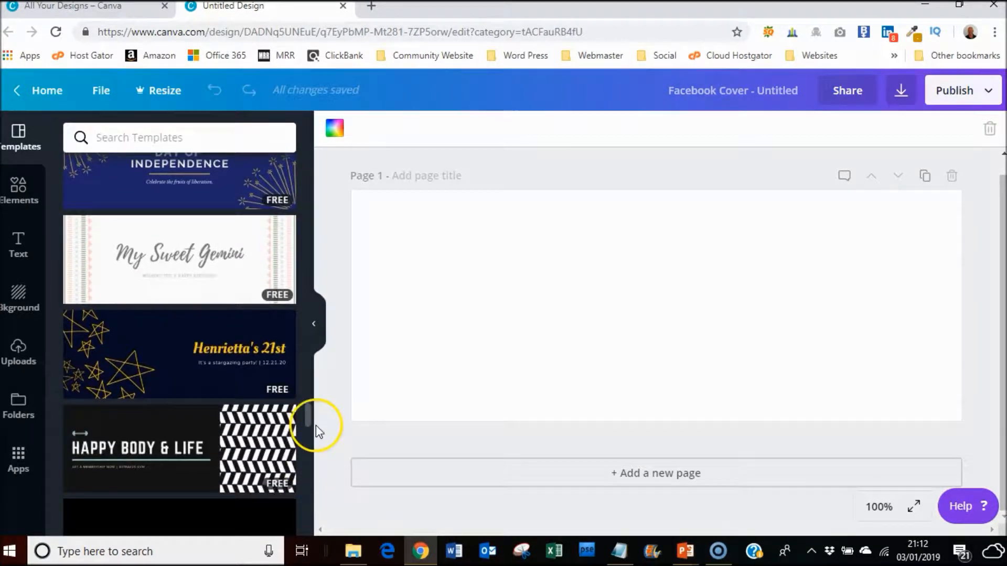
left_click_drag(310, 406, 307, 463)
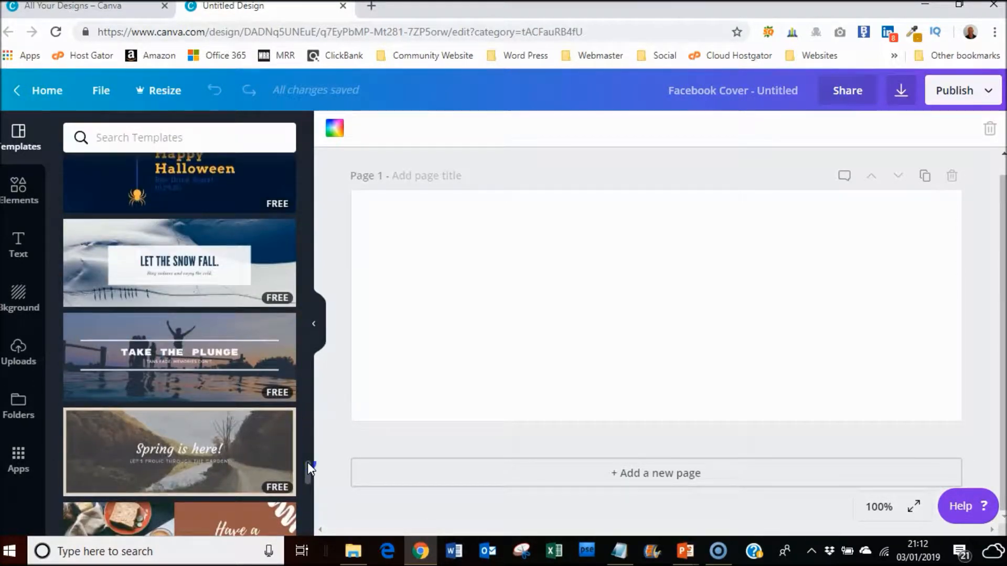
left_click(182, 350)
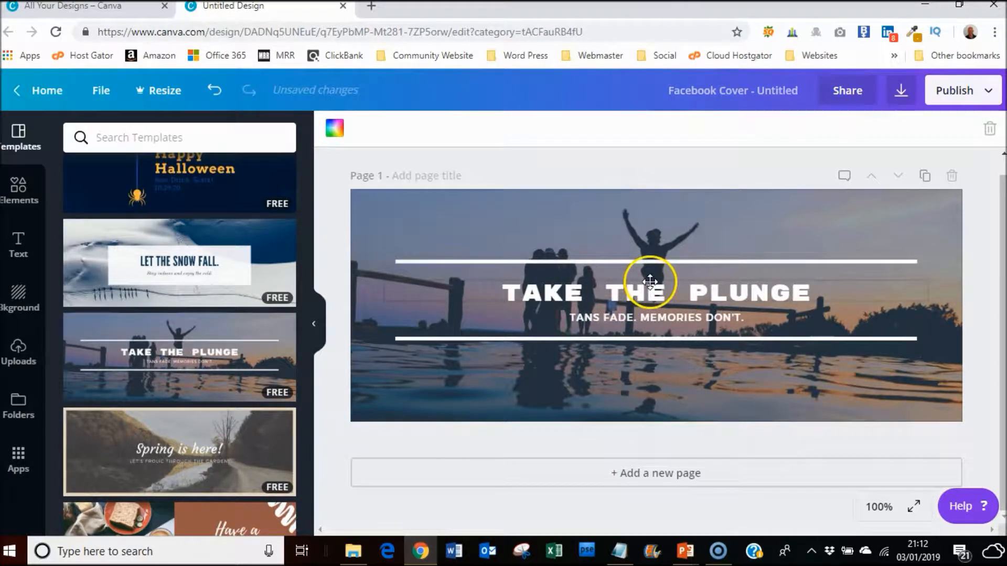
double_click(547, 293)
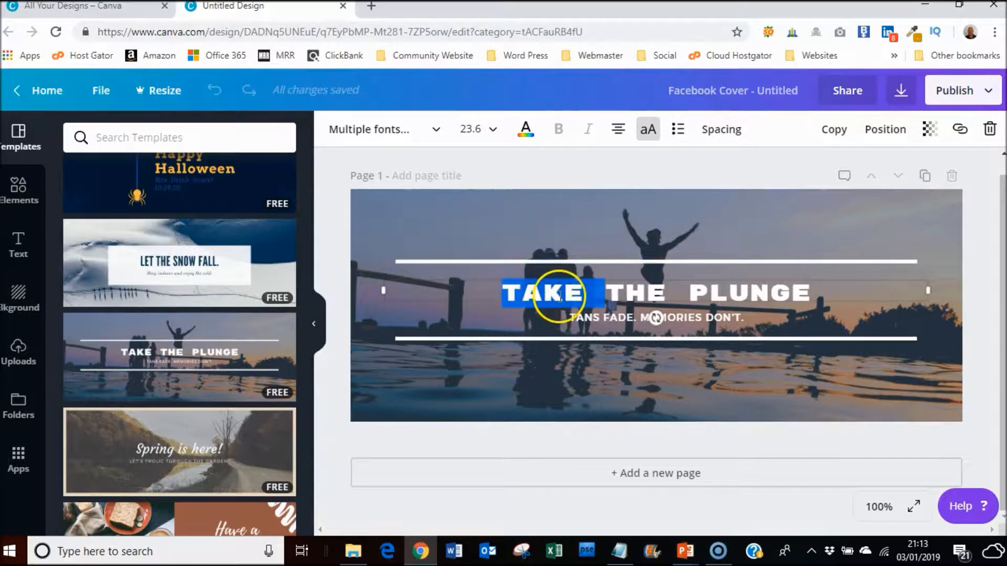
left_click(691, 293)
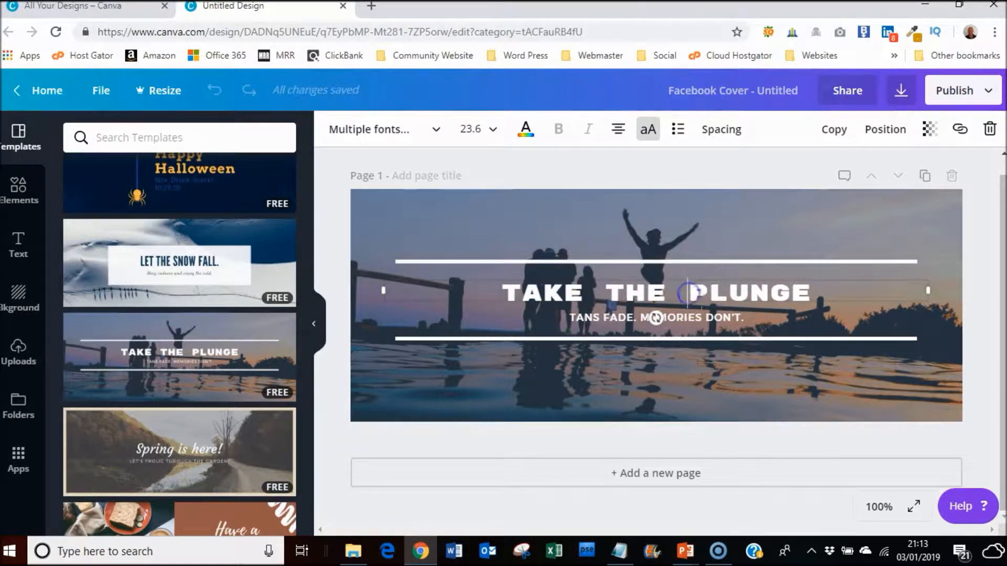
left_click(680, 315)
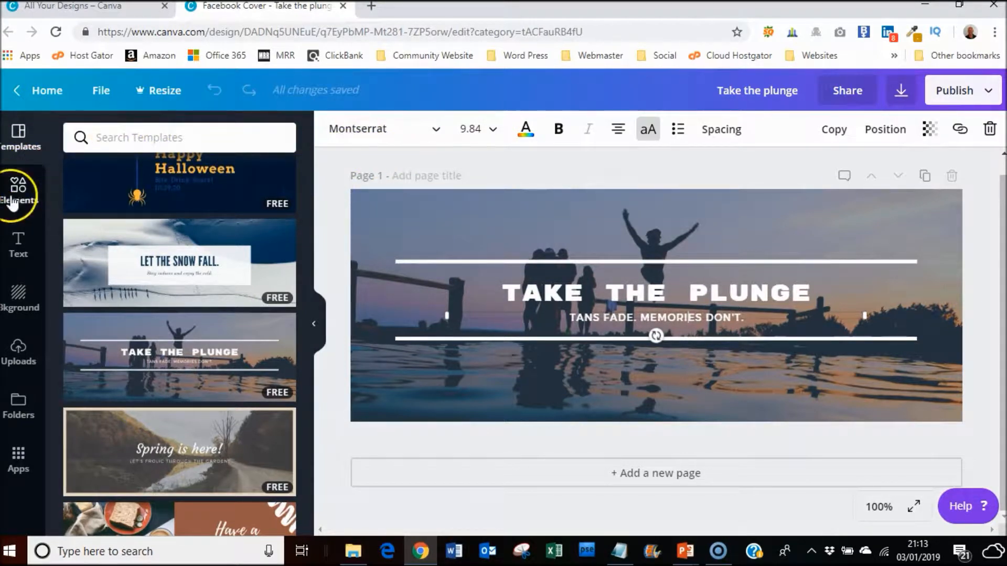
Step: Replace the cover's background with the free orange sunset image over a city skyline
left_click(20, 299)
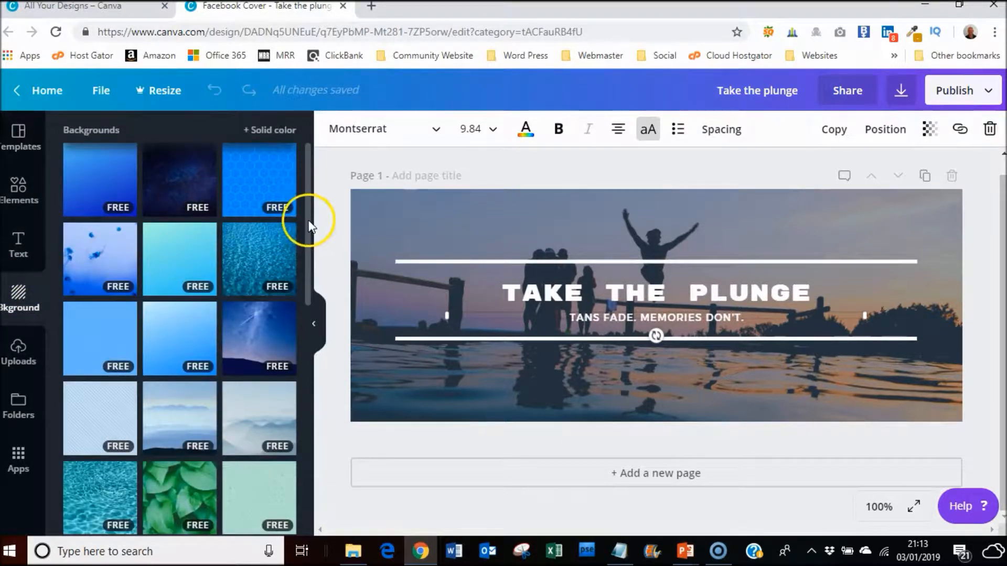
left_click_drag(312, 240, 304, 458)
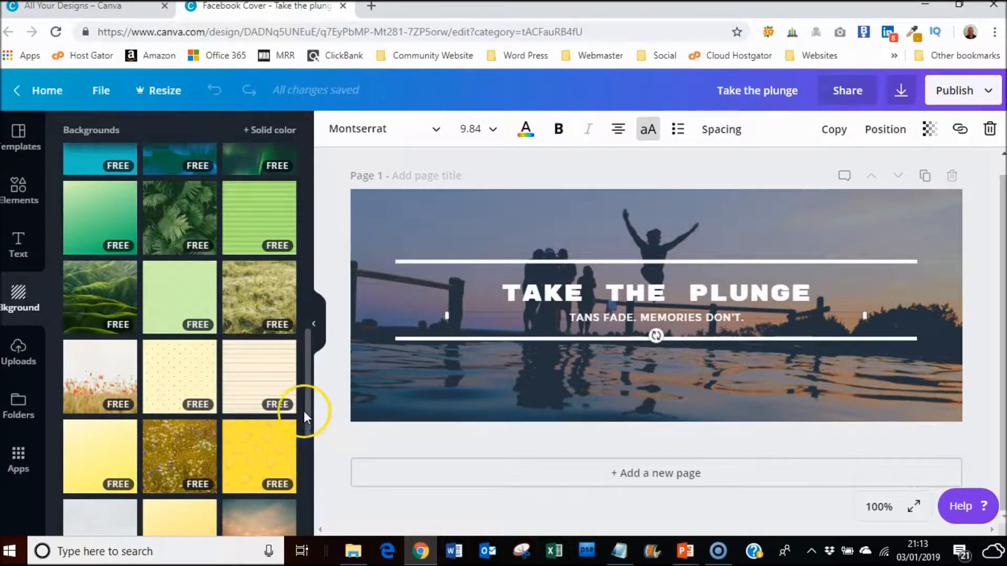
left_click_drag(310, 348, 307, 405)
left_click(256, 332)
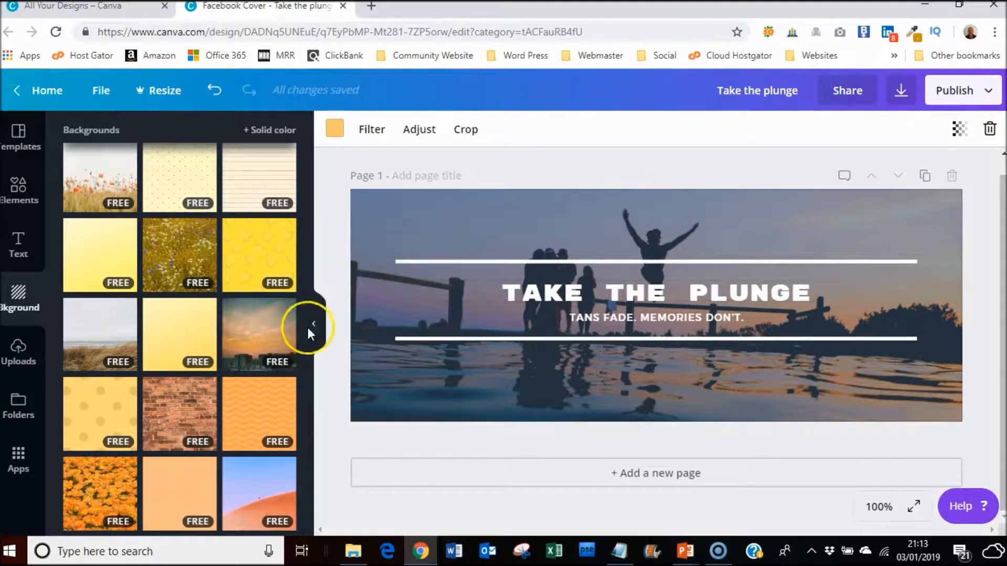
left_click_drag(255, 340, 499, 200)
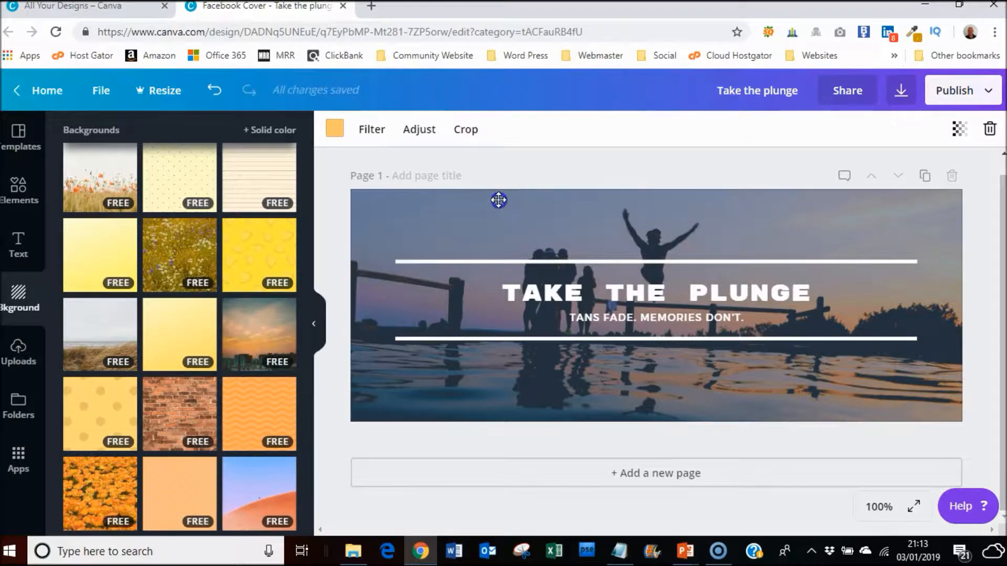
left_click(705, 346)
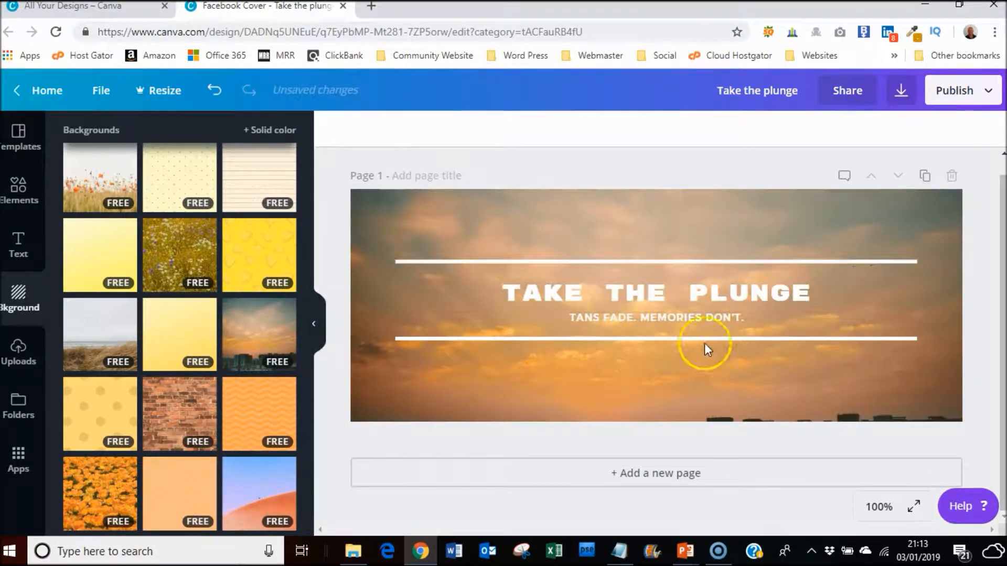
Step: Try repositioning the sunset background to show more of the skyline, cancel the crop and undo the background change
left_click_drag(753, 389, 747, 216)
left_click(747, 205)
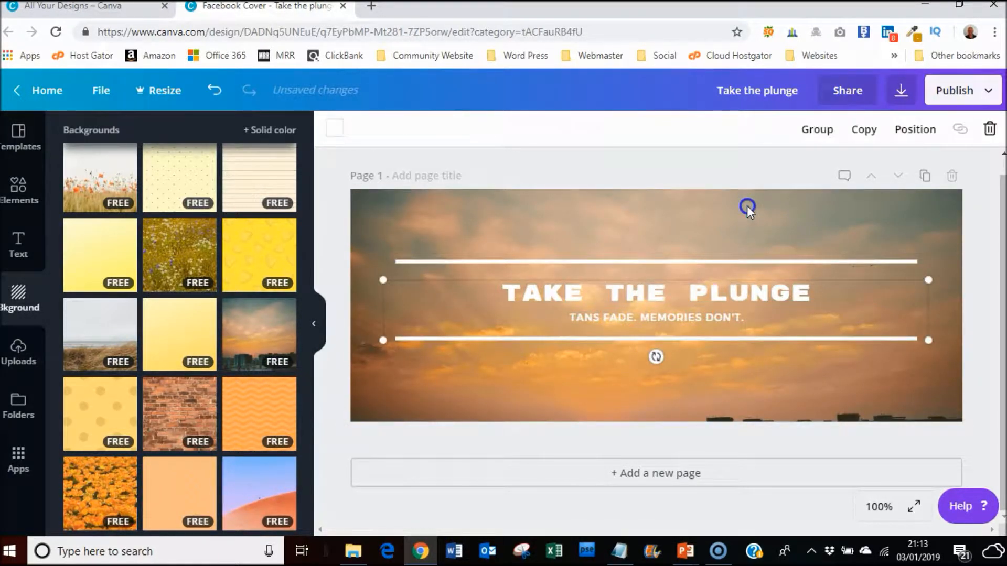
double_click(813, 214)
left_click_drag(738, 369, 717, 290)
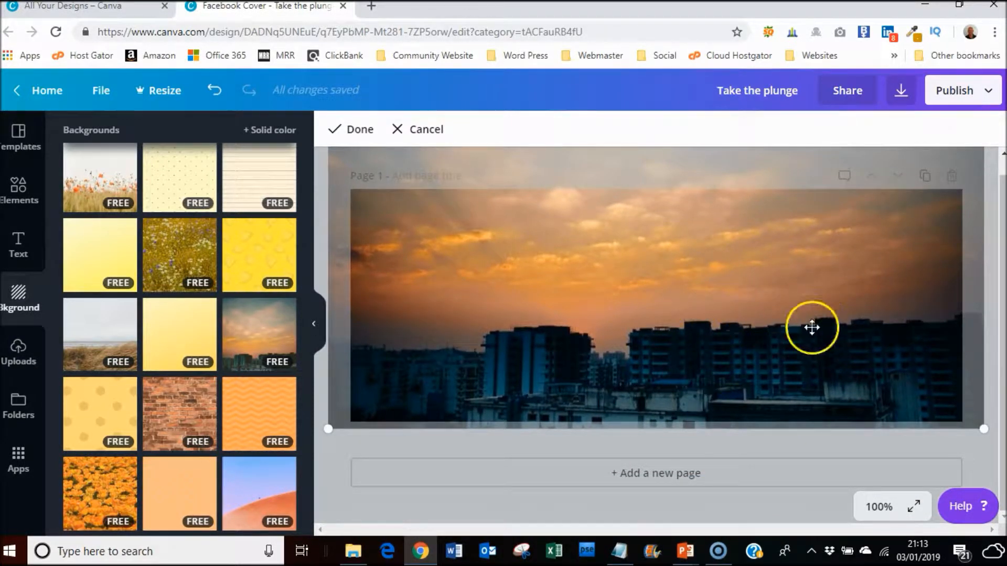
left_click(420, 131)
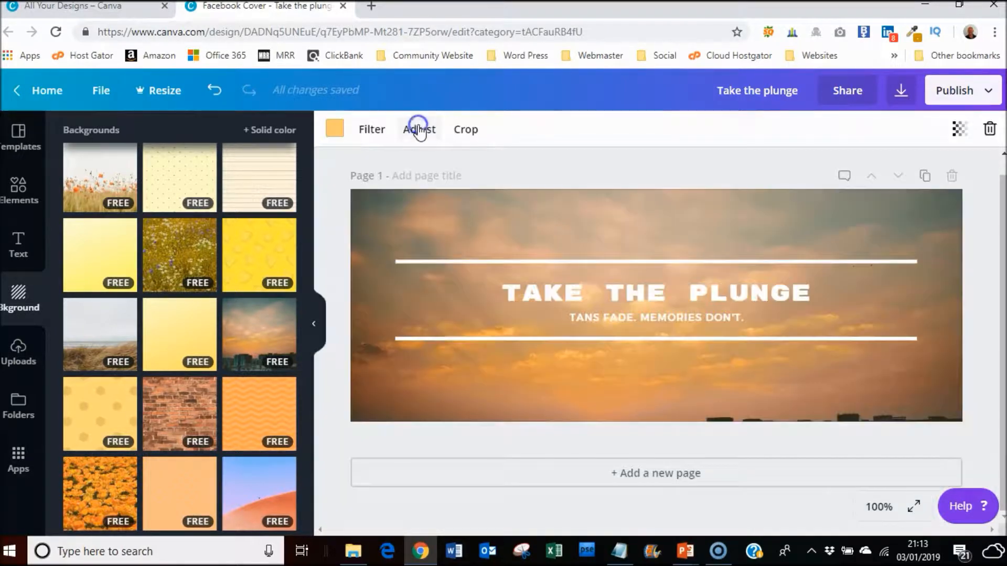
left_click(214, 92)
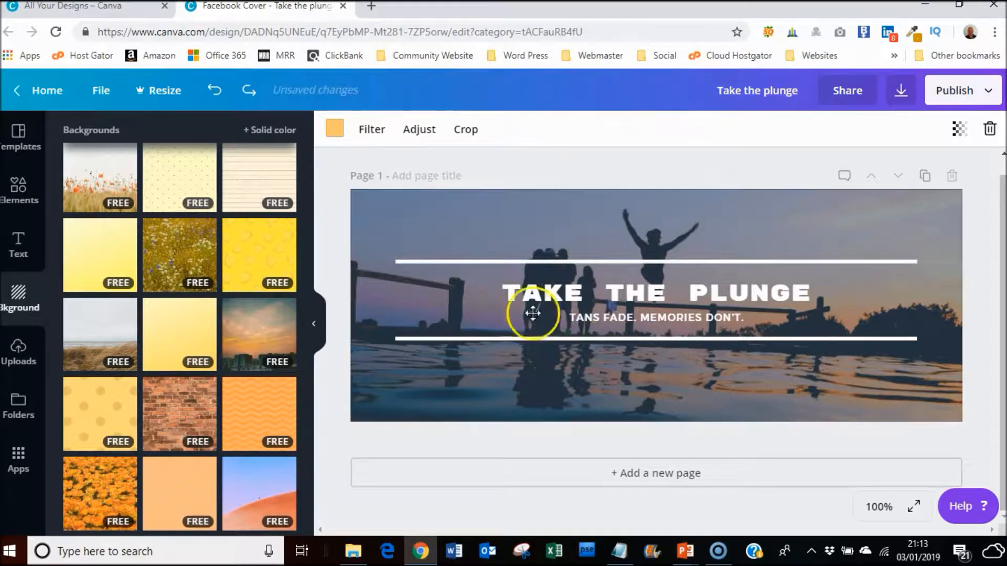
Step: Replace the word "TAKE" in the heading with "BE A SUCCESS ONLINE"
double_click(533, 292)
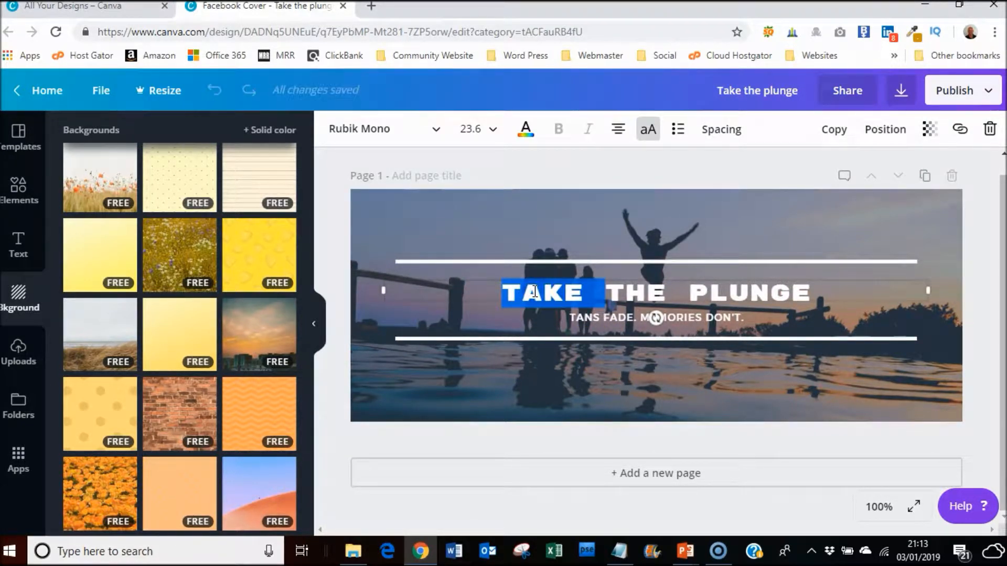
type("BE A ")
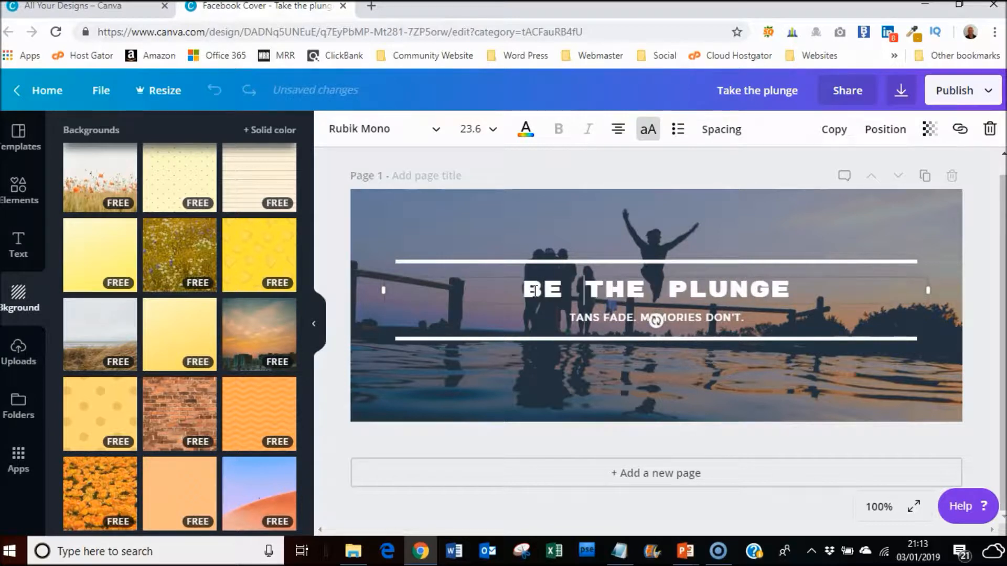
type("SUCCESS")
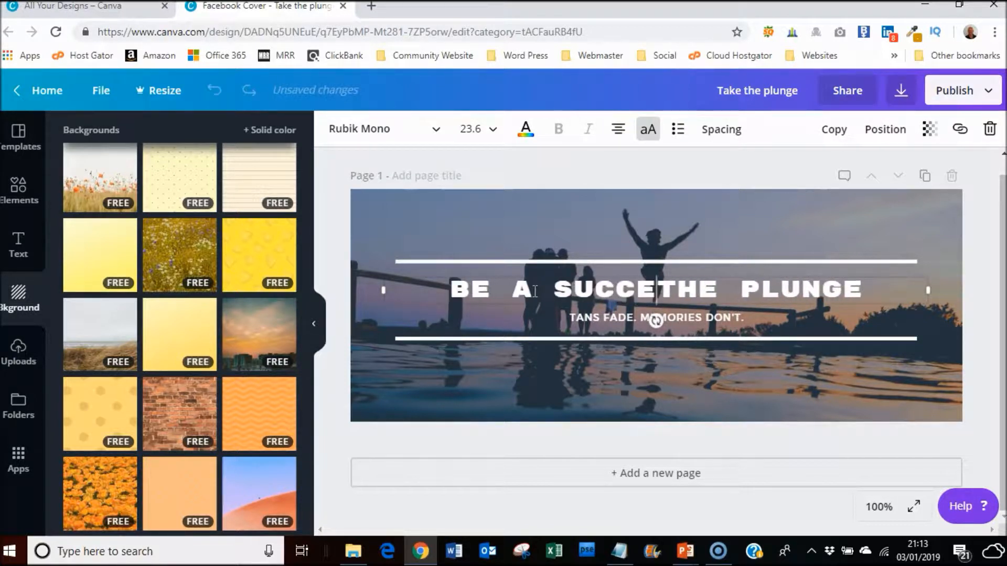
type(" ONLINE")
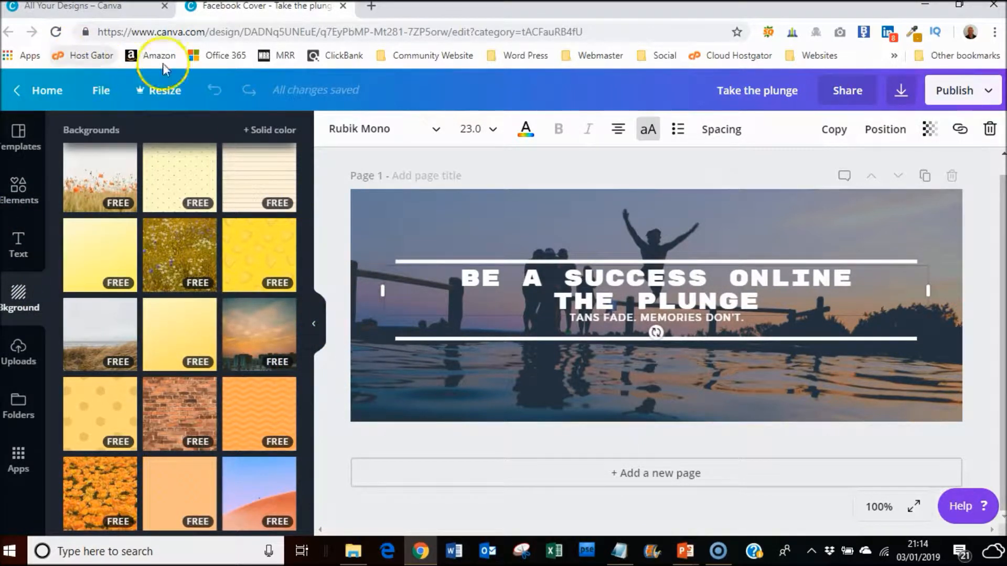
left_click(423, 208)
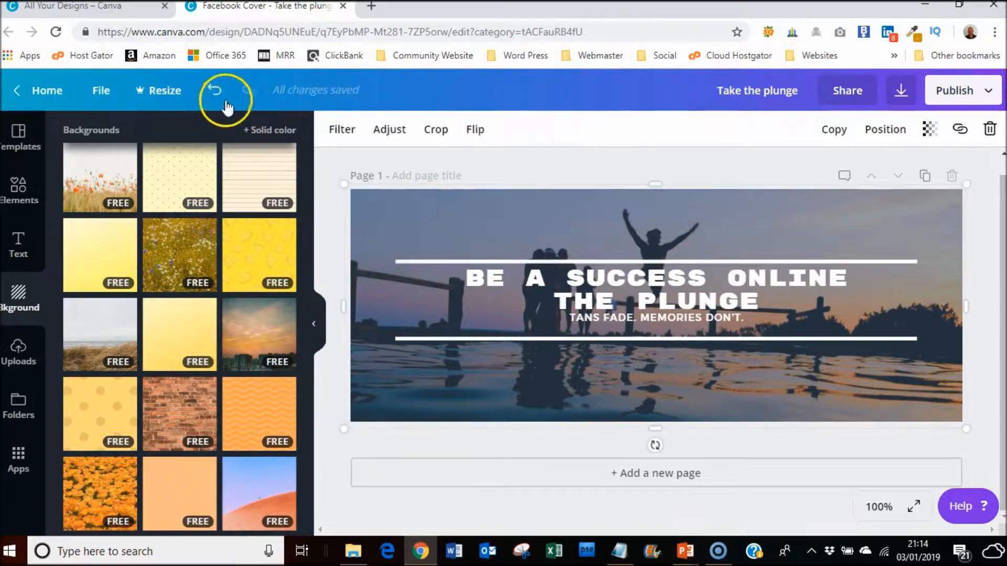
Step: Undo the heading edit and the applied template to get back to a blank page
left_click(214, 90)
left_click(215, 91)
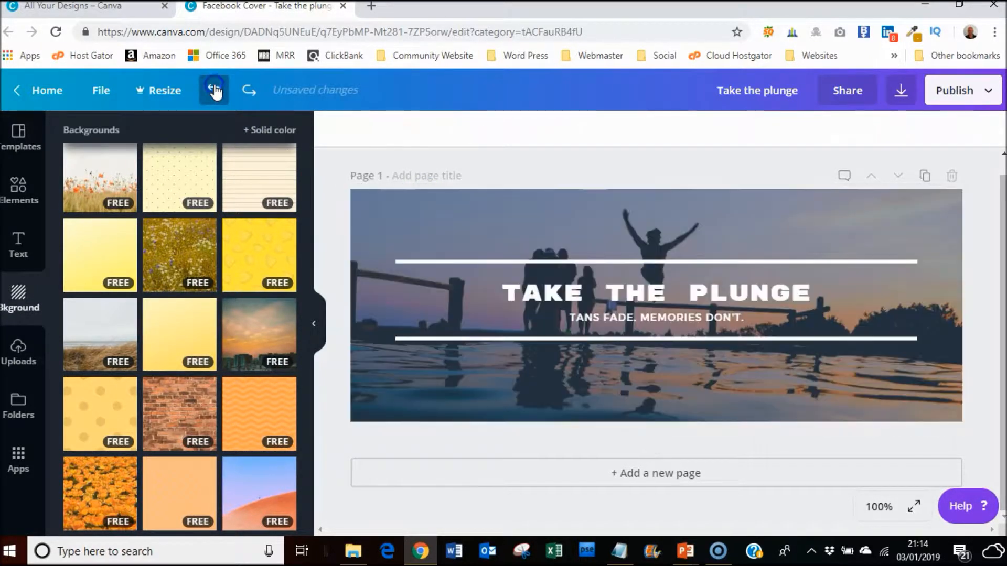
left_click(214, 90)
left_click(214, 91)
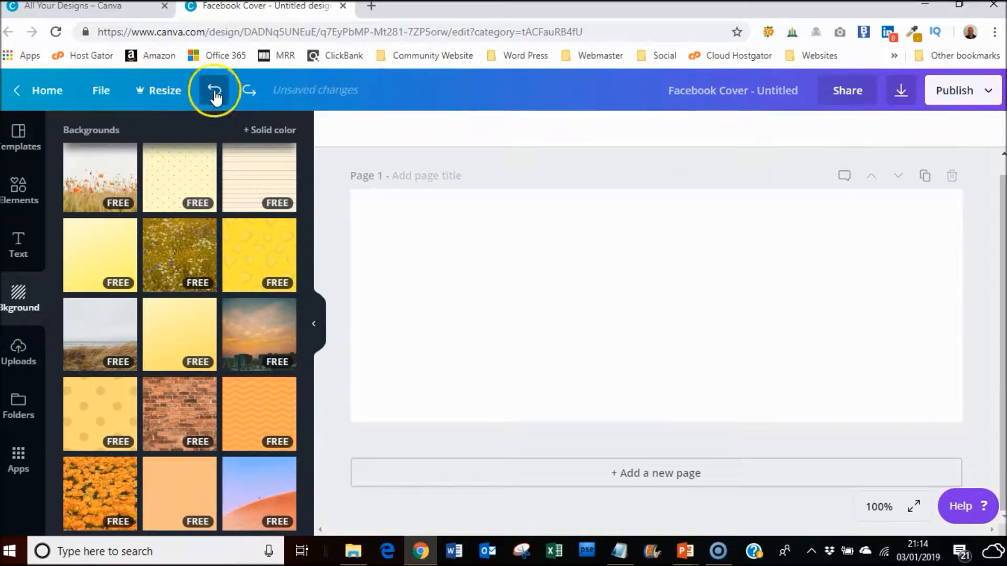
Step: Apply the "Astraeus Book Shop" starry night template to the blank cover
left_click(38, 152)
left_click(189, 201)
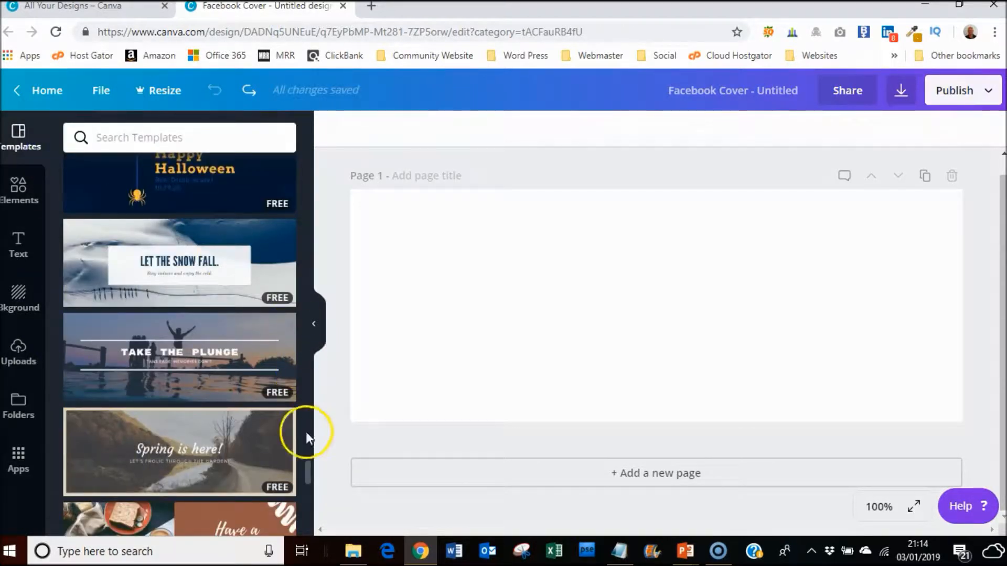
left_click_drag(310, 482, 313, 303)
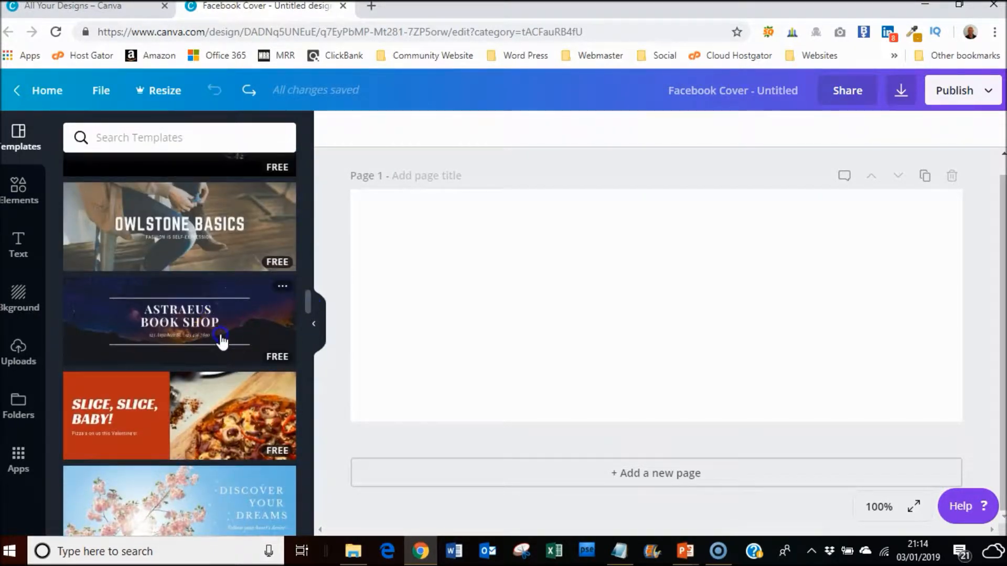
left_click(224, 345)
Step: Replace "ASTRAEUS" in the template's heading with "BE A SUCCESS ONLINE"
double_click(626, 270)
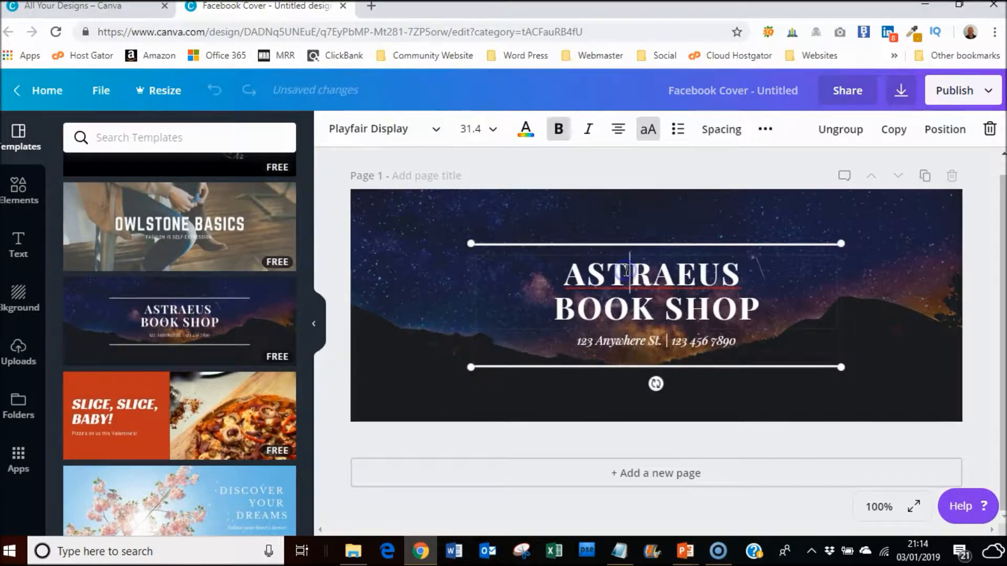
left_click(575, 275)
type("BE A ")
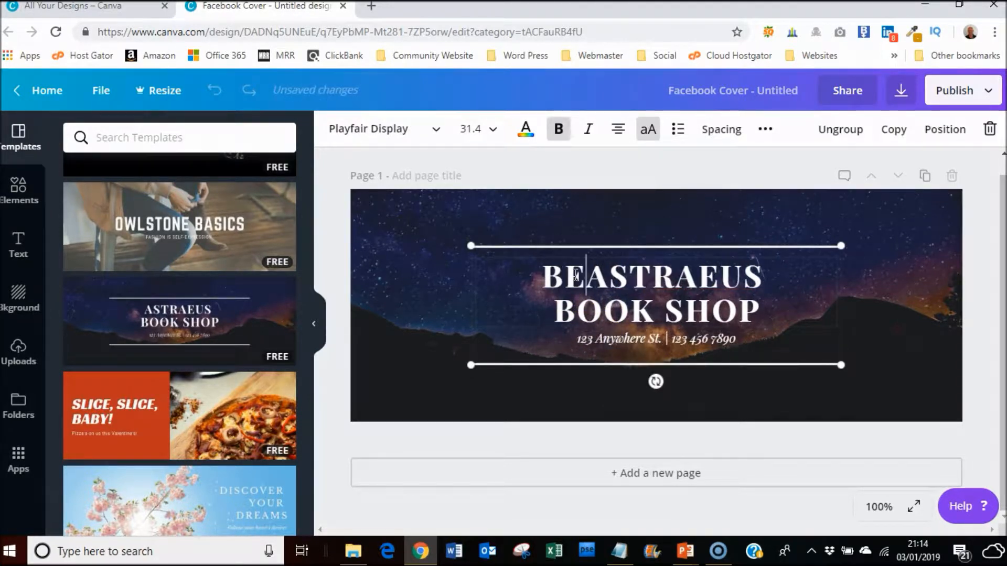
type("SUCCESS ONLINE")
key("Delete")
key("Delete")
key("Delete")
key("Delete")
key("Delete")
key("Delete")
key("Delete")
key("Delete")
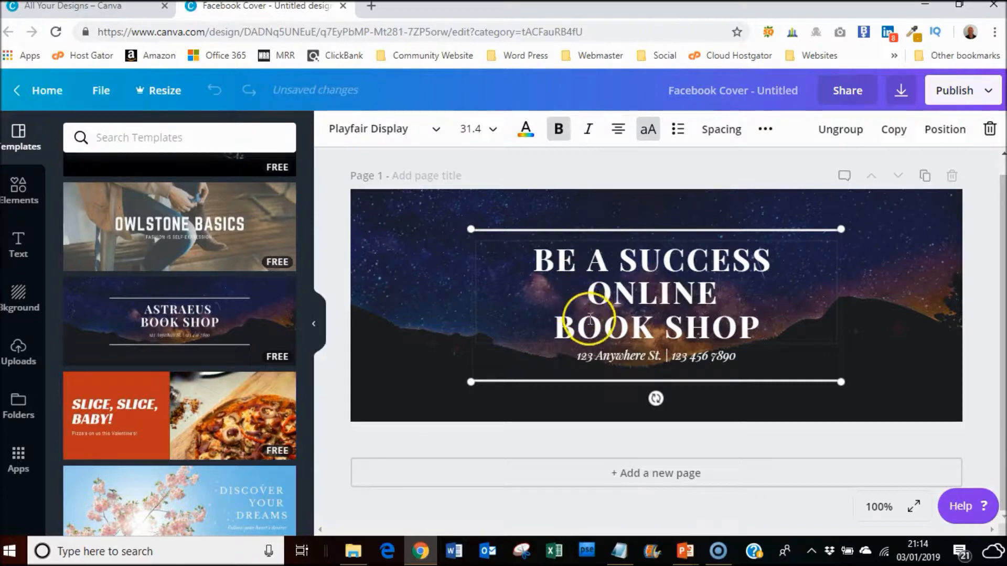
Step: Extend the heading below "ONLINE" with the text "DIGITAL MARKETING FOR BUSINESSES AND AFFILIATES"
key("Return")
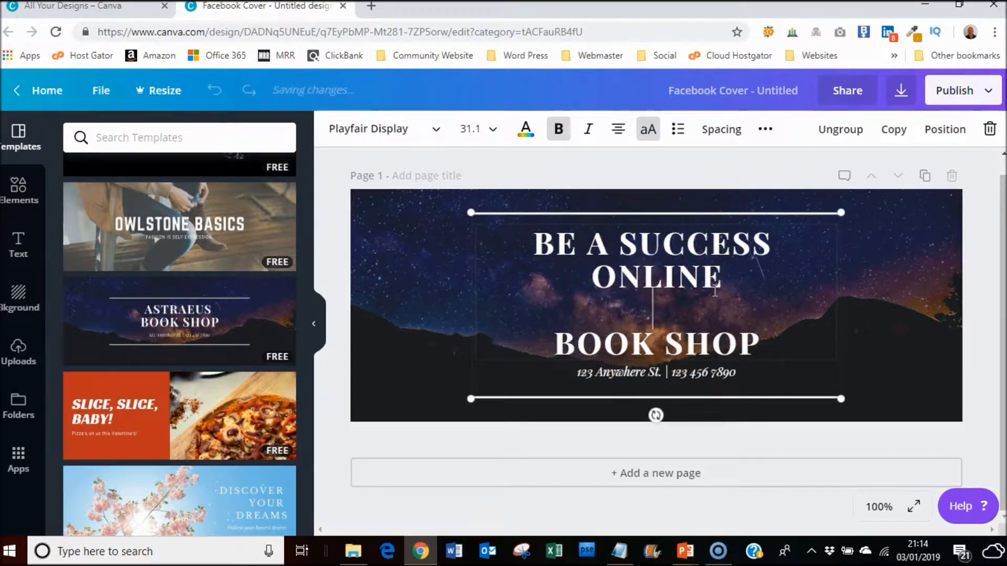
type("DIGITAL")
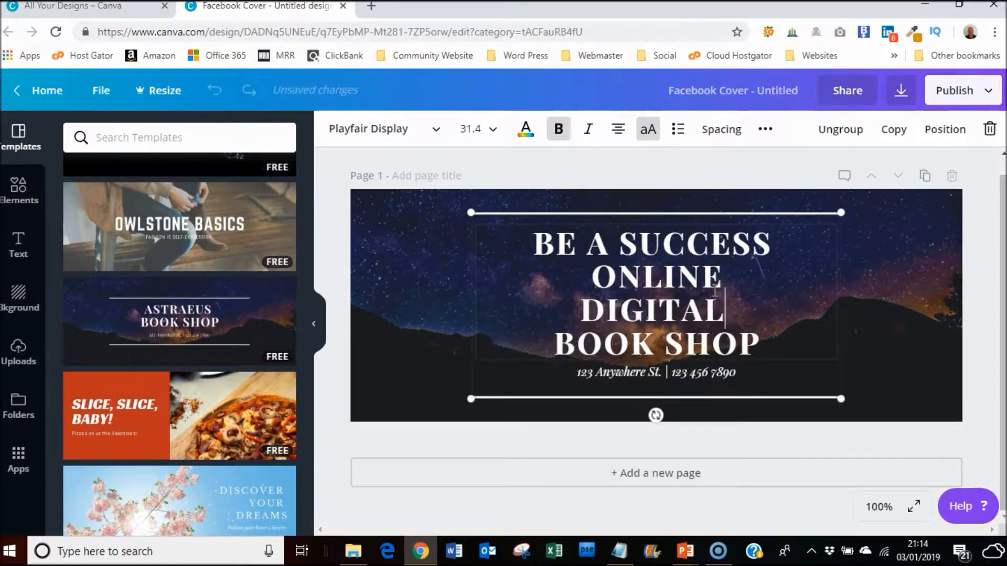
type(" MARKETING ")
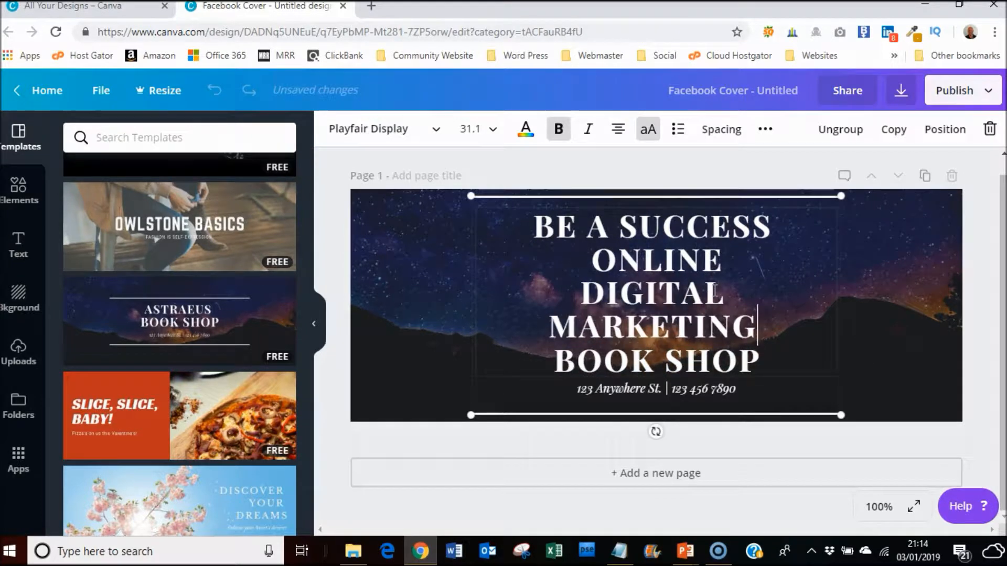
type("FOR ")
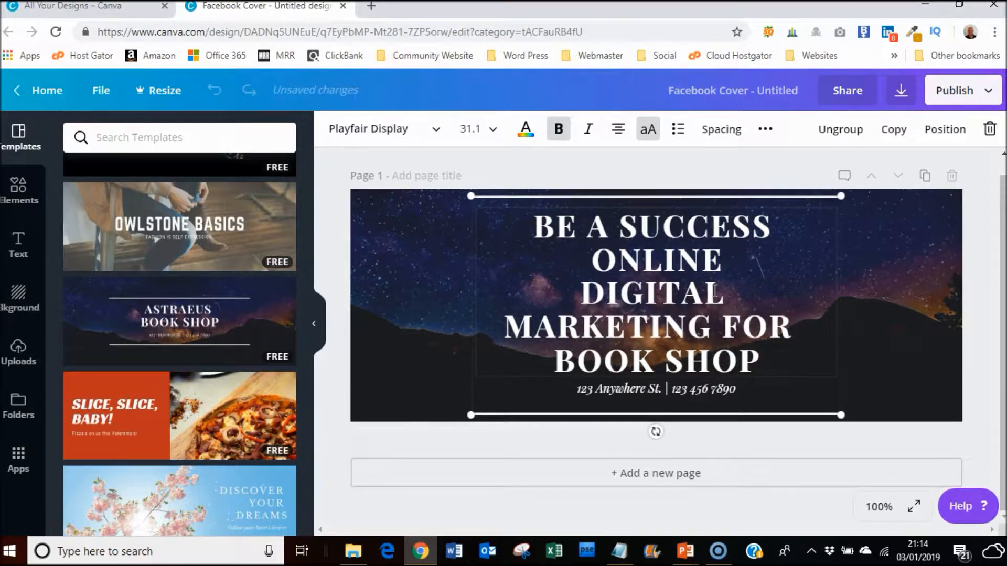
type("BUSINESS")
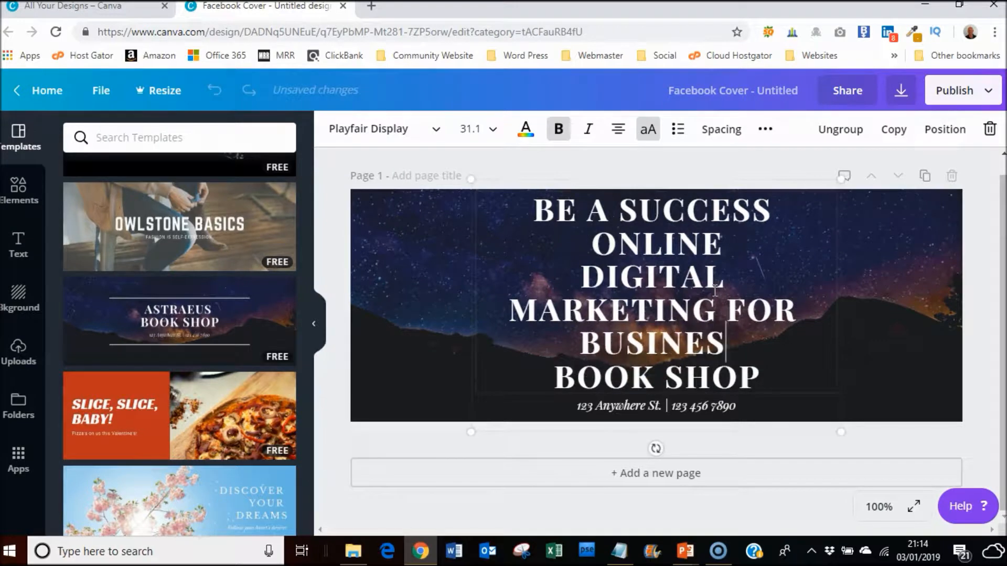
type("ES AND ")
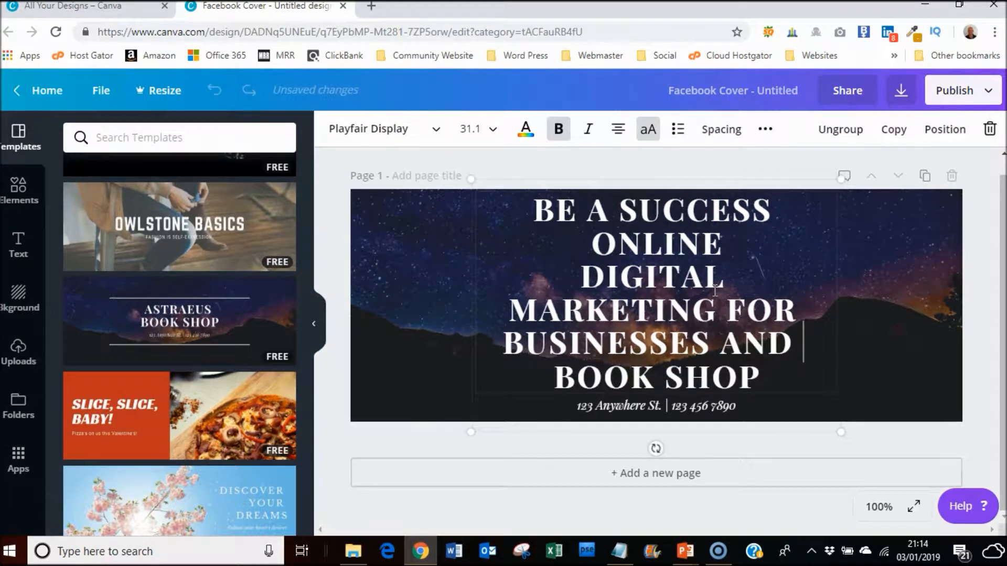
type("AFFIL")
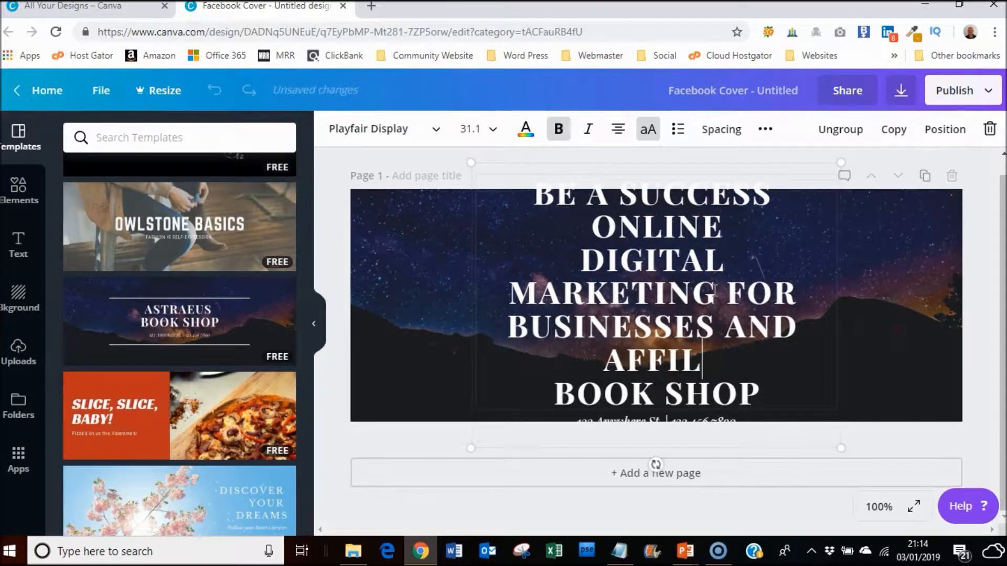
type("IATES")
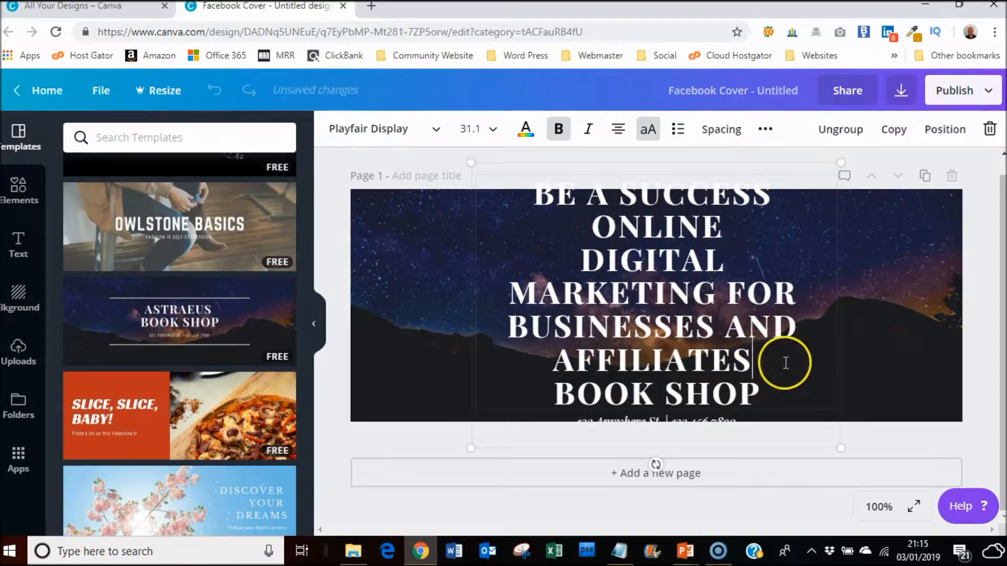
Step: Delete the leftover template words "BOOK SHOP" from the end of the heading
key("Delete")
key("Delete")
key("Delete")
key("Delete")
key("Delete")
key("Delete")
key("Delete")
key("Delete")
key("Delete")
key("Delete")
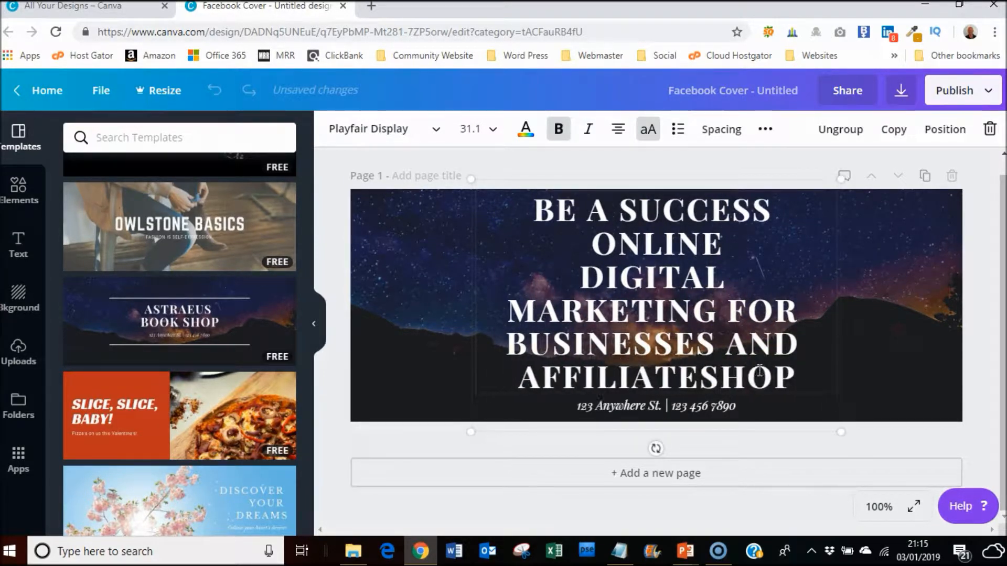
Step: Set the font size of the whole heading to 21
left_click_drag(759, 371, 534, 210)
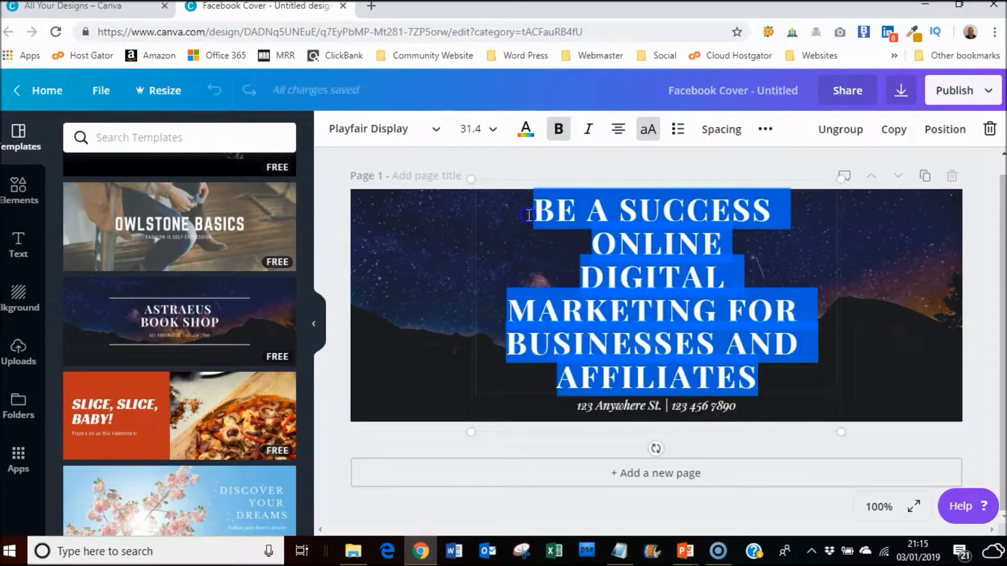
left_click(491, 131)
left_click(486, 349)
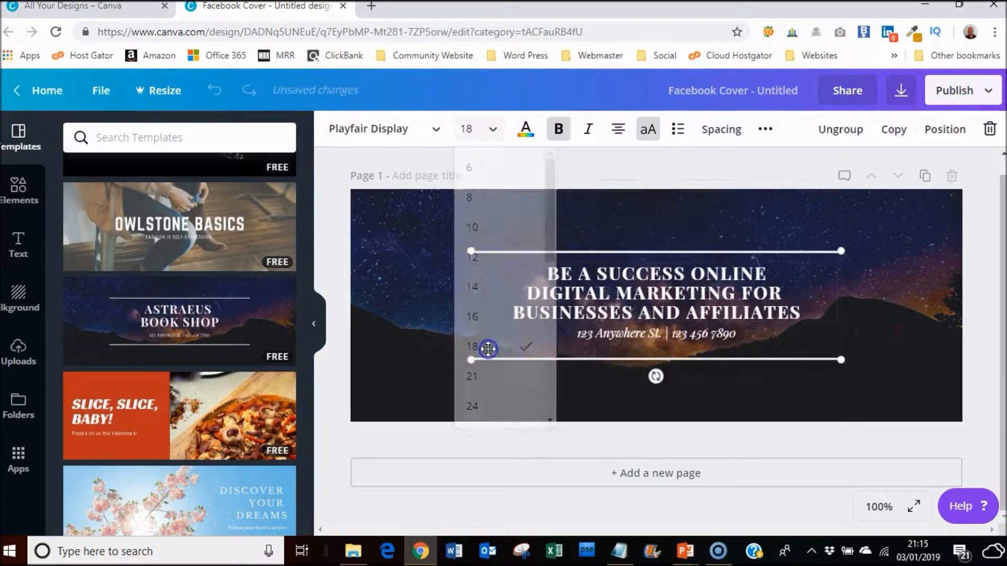
left_click(483, 134)
left_click(494, 321)
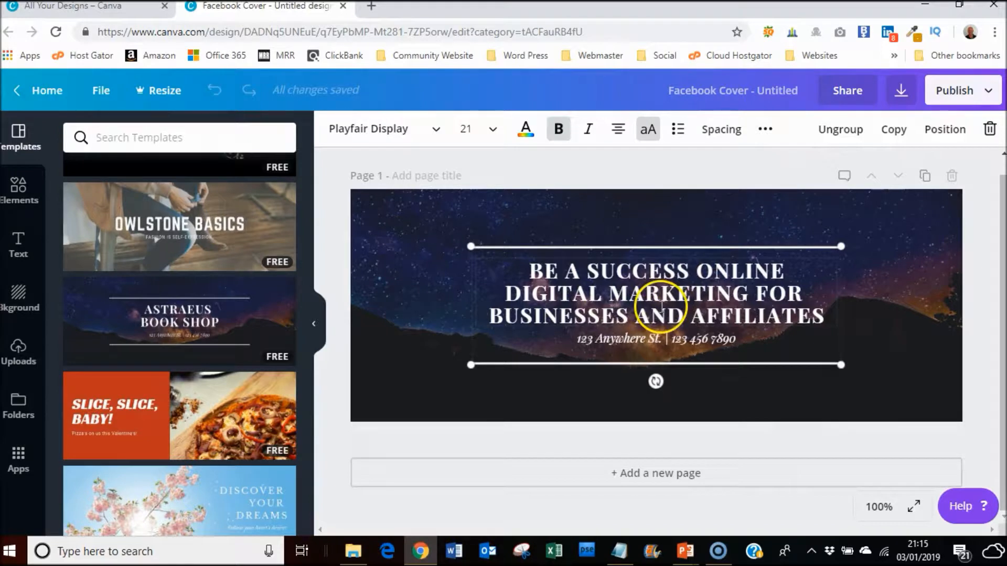
Step: Insert "Get Your DOne For YOu" in front of the placeholder address in the italic line below the heading
double_click(596, 338)
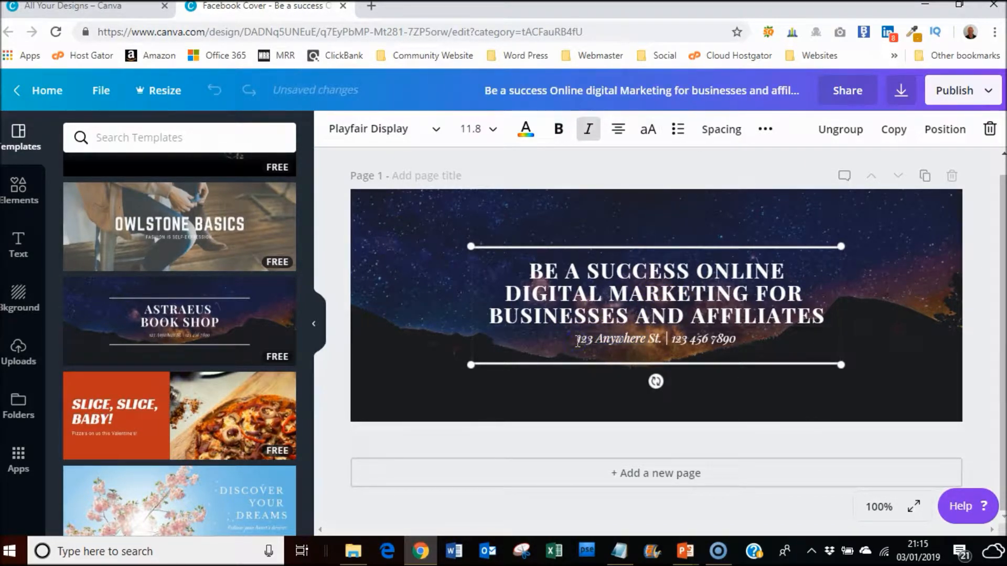
type("Get ")
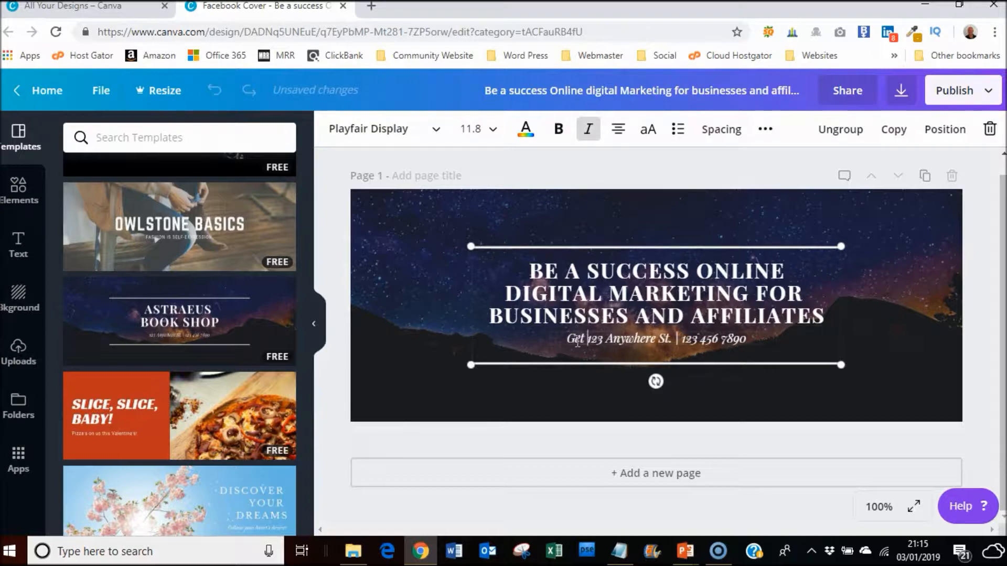
type("Your DOne ")
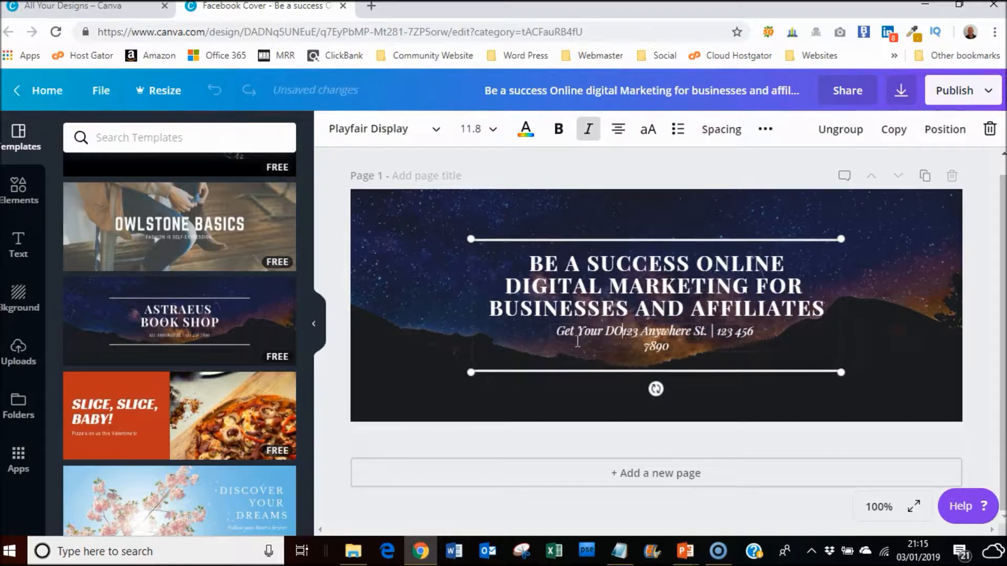
type("For YOu")
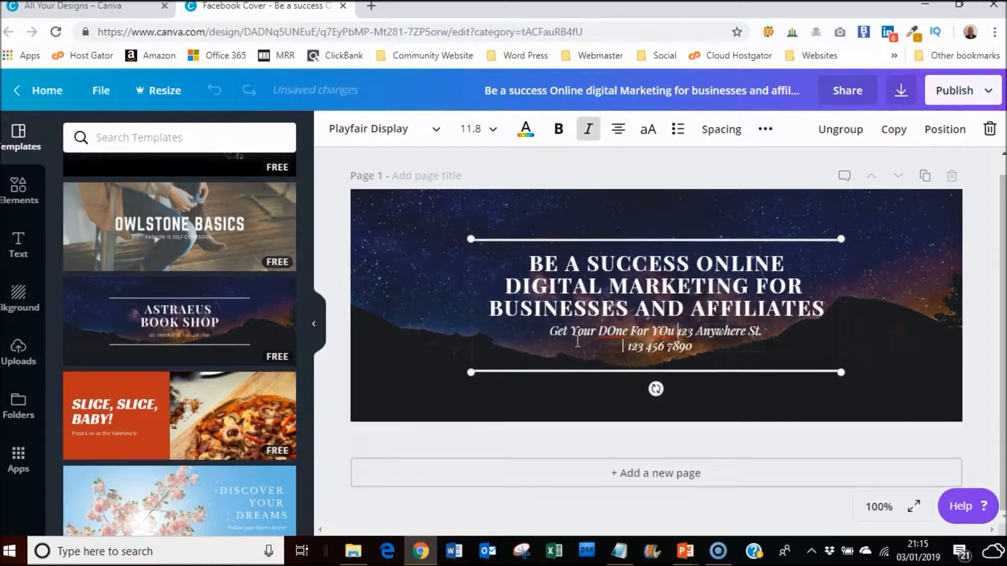
Step: Correct the capitalisation of the italic line so that it reads "Get Your Done For You"
left_click(610, 331)
type("o")
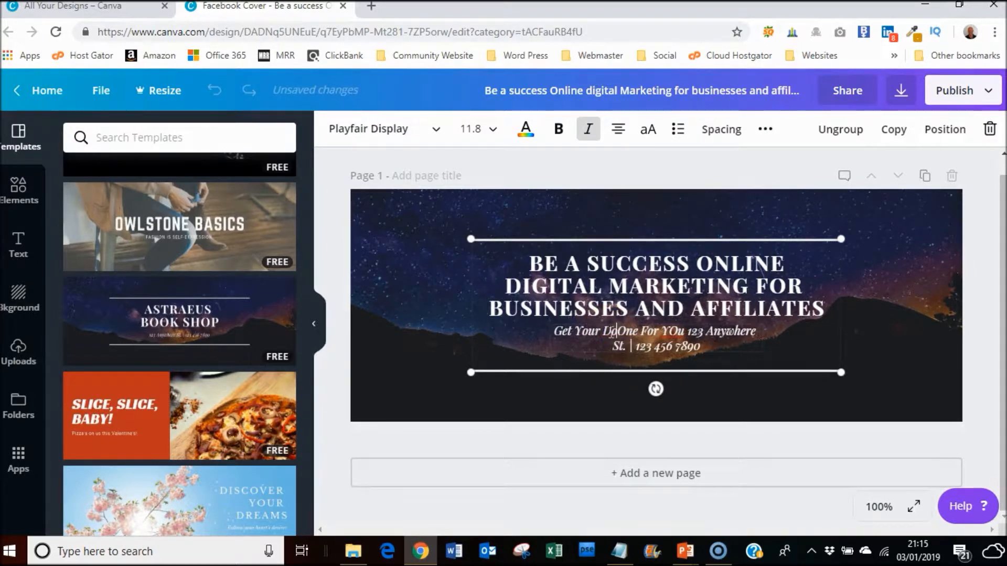
key("Delete")
left_click(664, 333)
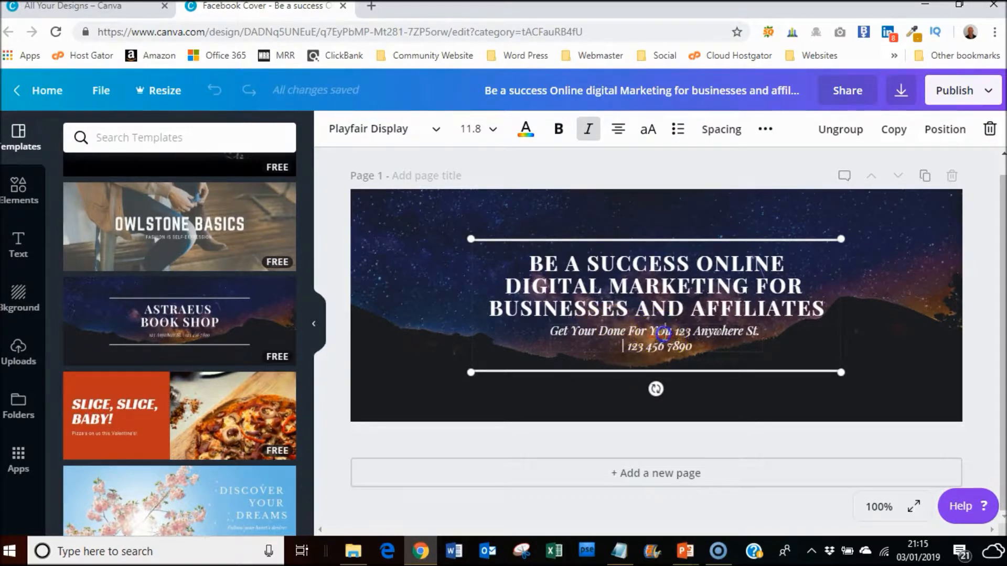
key("BackSpace")
type("o")
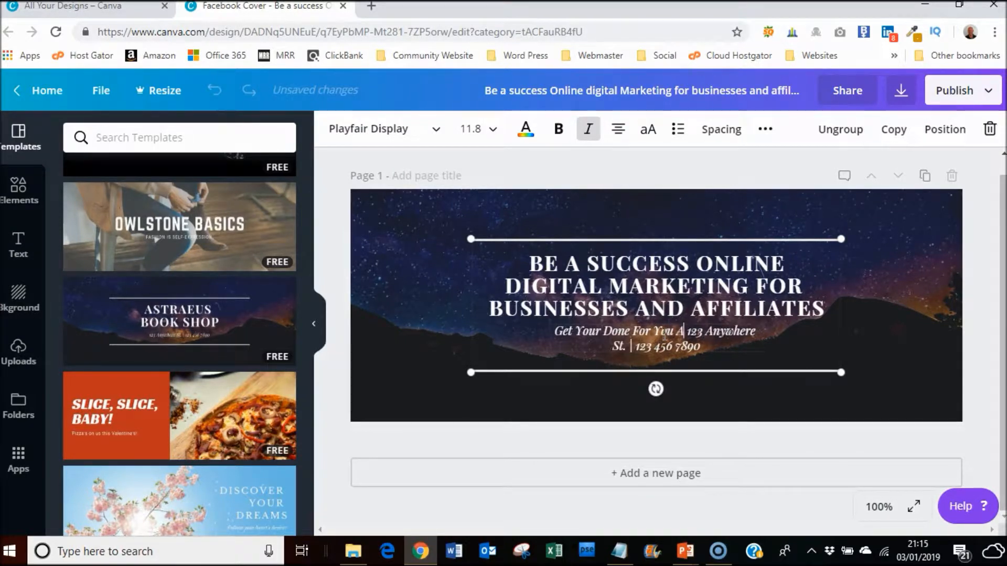
Step: Continue the italic line with "Affilaite Marketing Business" and delete the placeholder address and phone number after it
type("arketing Business")
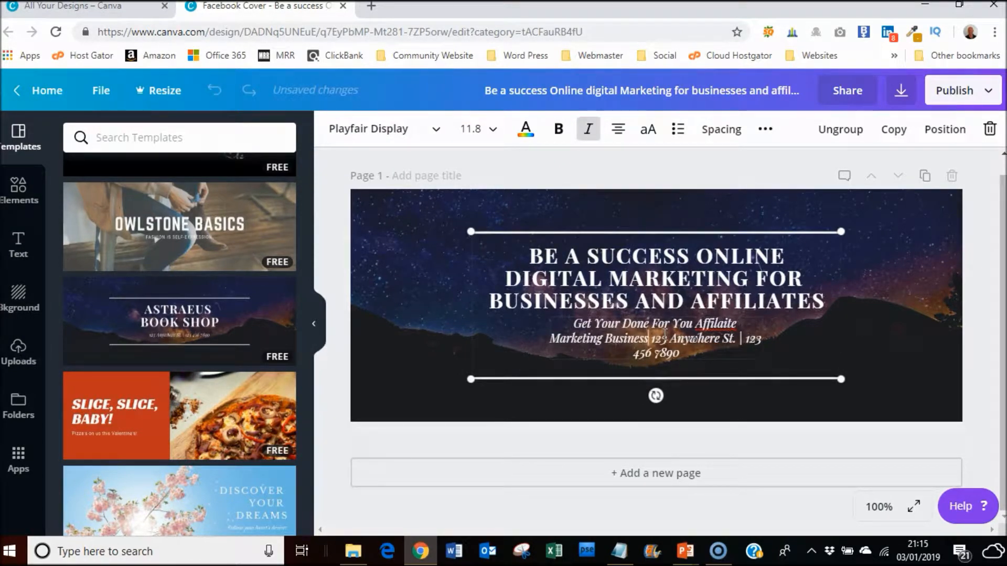
key("Delete")
key("Delete")
key("Delete")
key("Delete")
key("Delete")
key("Delete")
key("Delete")
key("Delete")
key("Delete")
key("Delete")
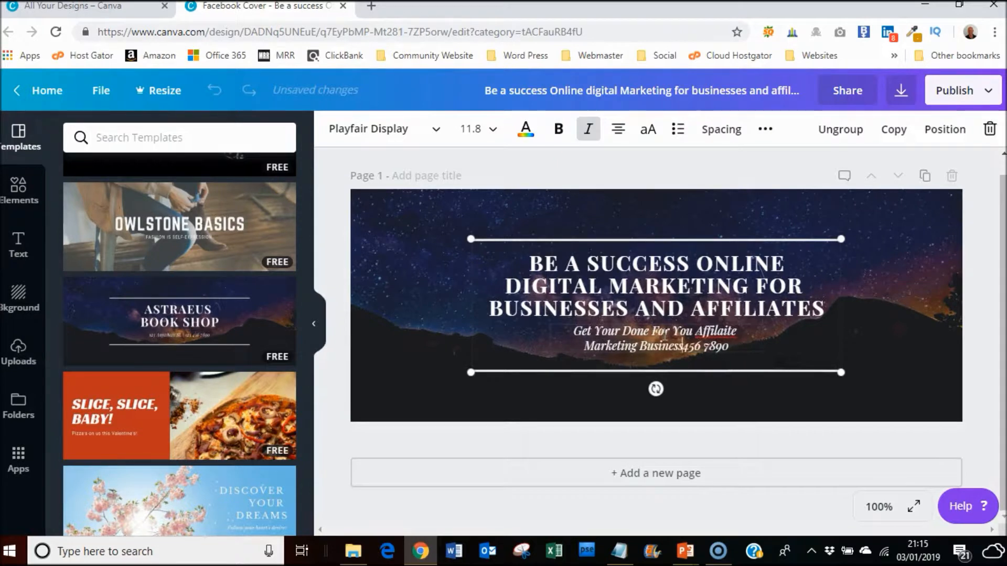
Step: Correct the misspelt word before "Marketing Business" in the italic line to "Affiliate"
left_click(723, 334)
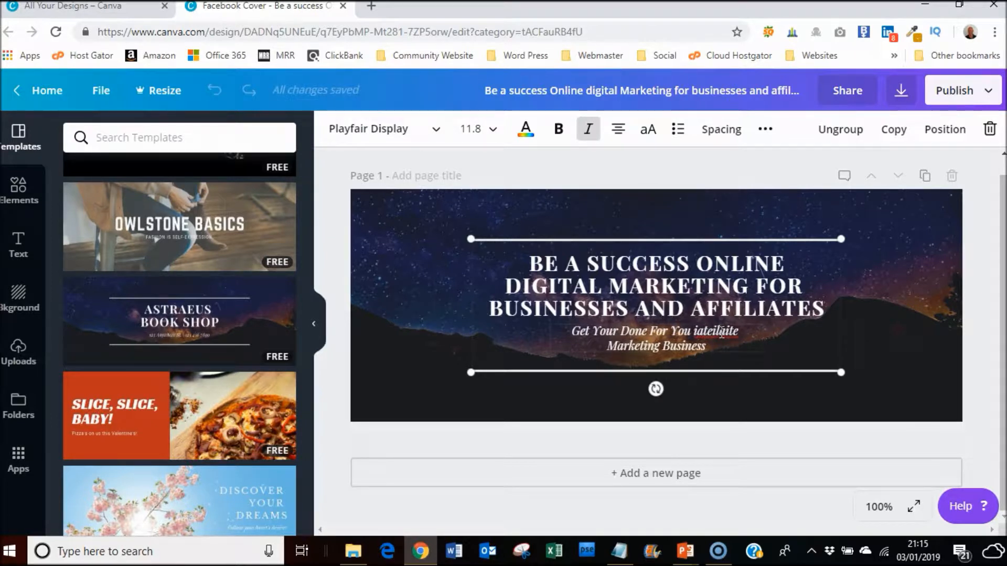
type("Affiliate")
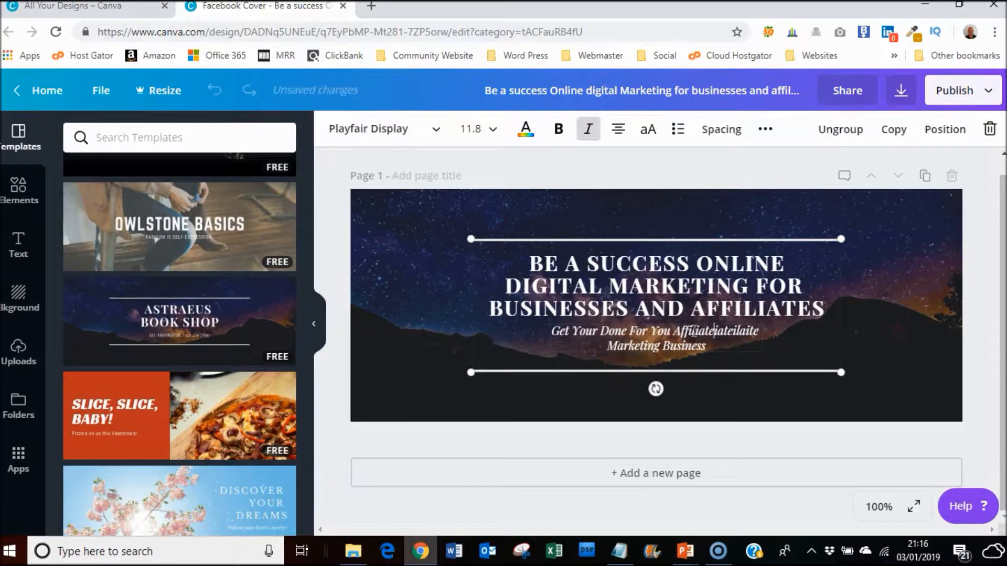
key("Delete")
key("Delete")
key("Delete")
key("Delete")
key("Delete")
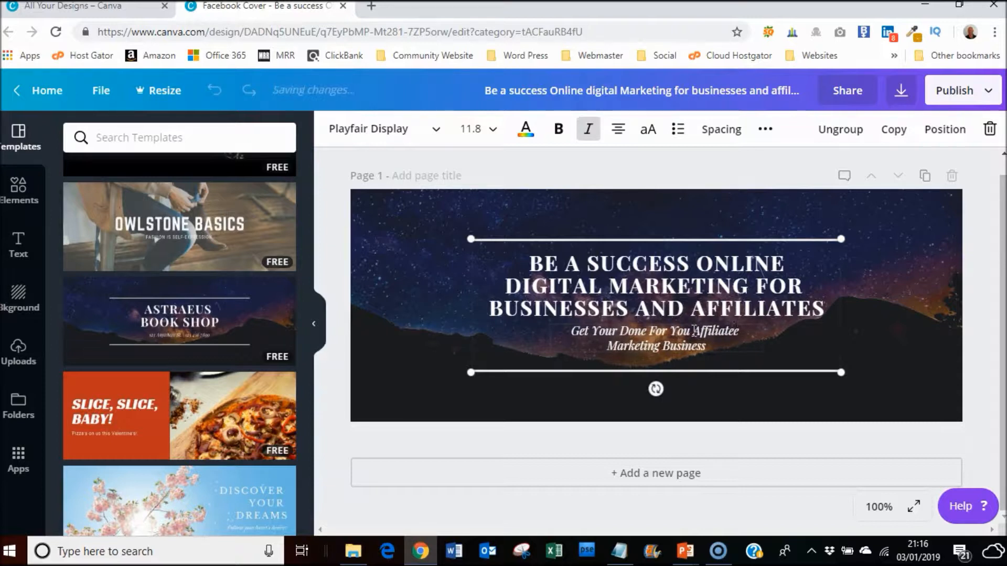
key("Delete")
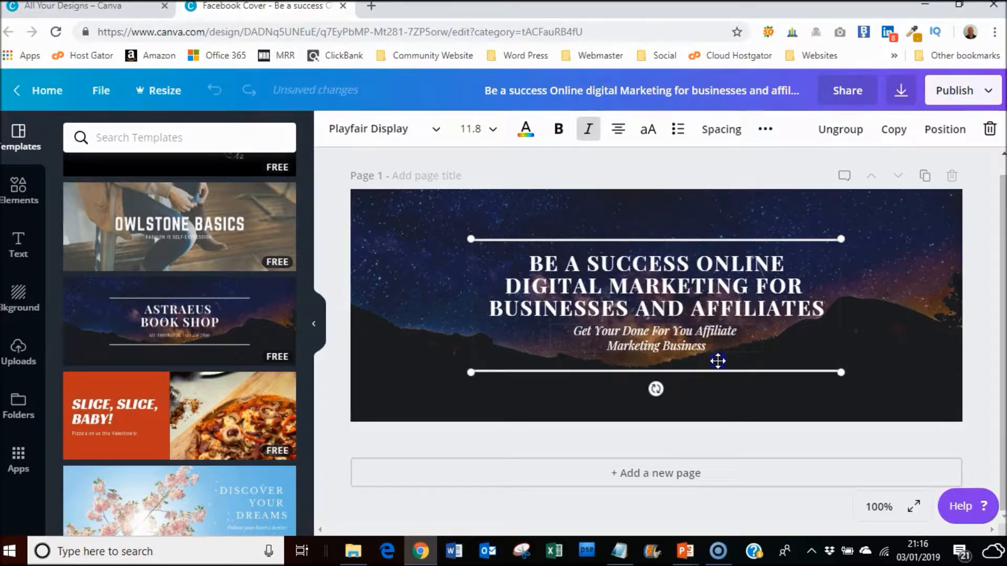
Step: Insert "FREE" before "Affiliate" in the italic line and set the whole line's font size to 16
left_click(687, 331)
type("FREE")
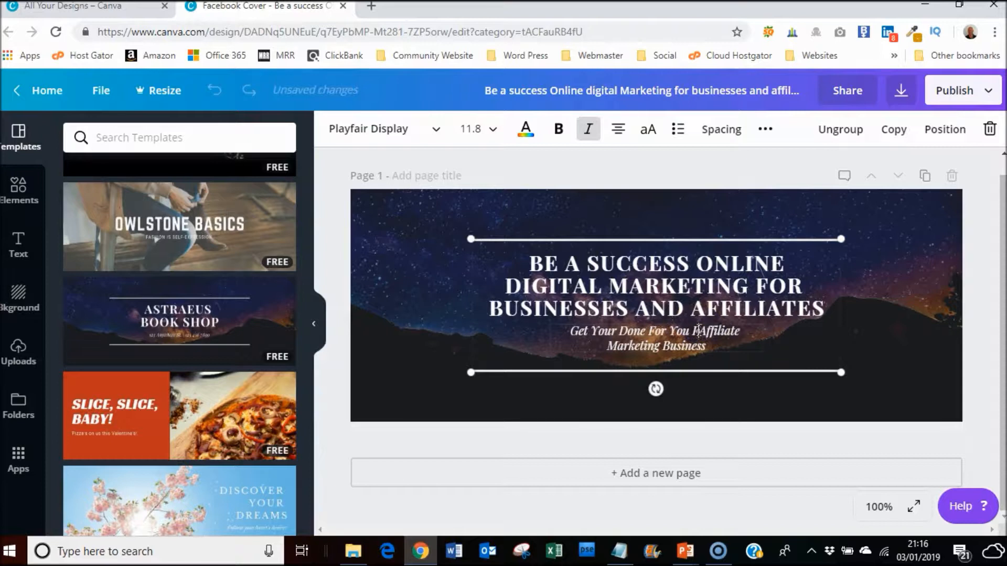
left_click_drag(713, 343, 611, 354)
left_click_drag(540, 330, 557, 331)
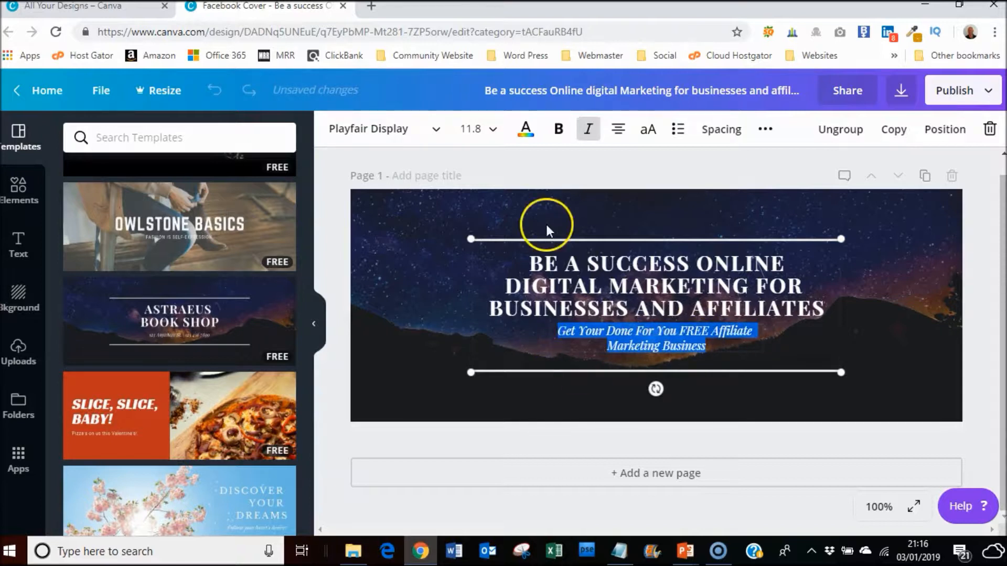
left_click(472, 129)
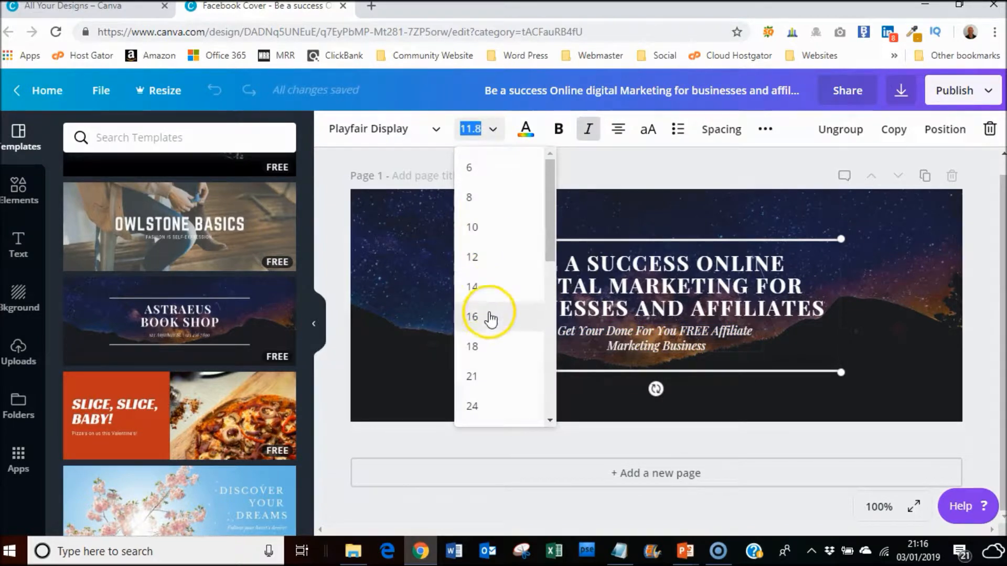
left_click(490, 317)
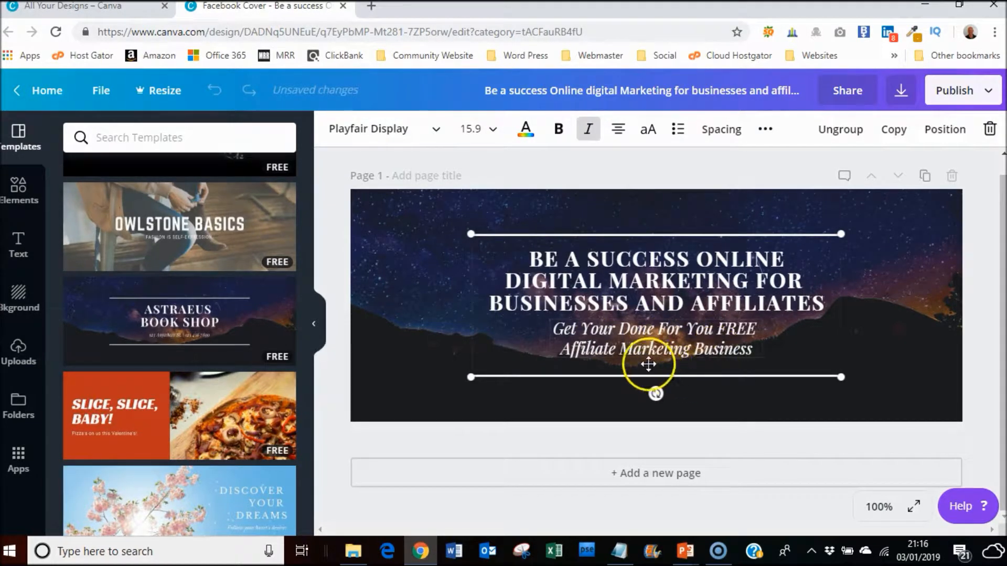
left_click(700, 388)
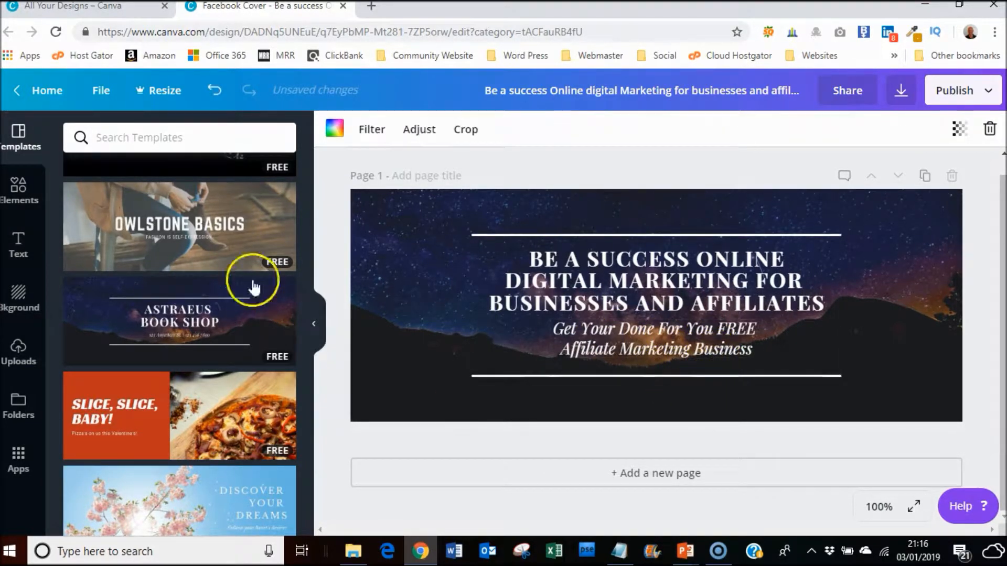
left_click(18, 181)
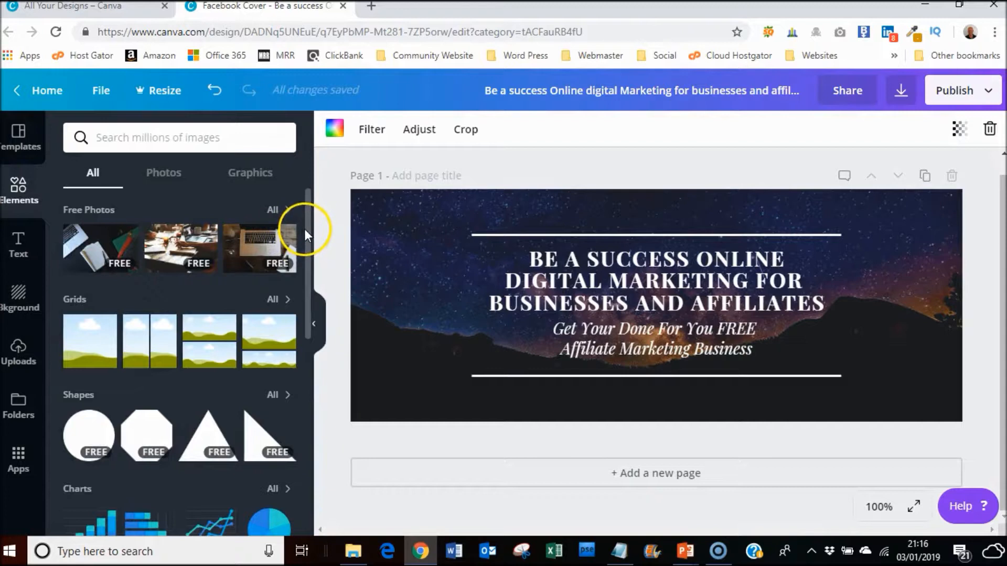
left_click_drag(305, 226, 307, 449)
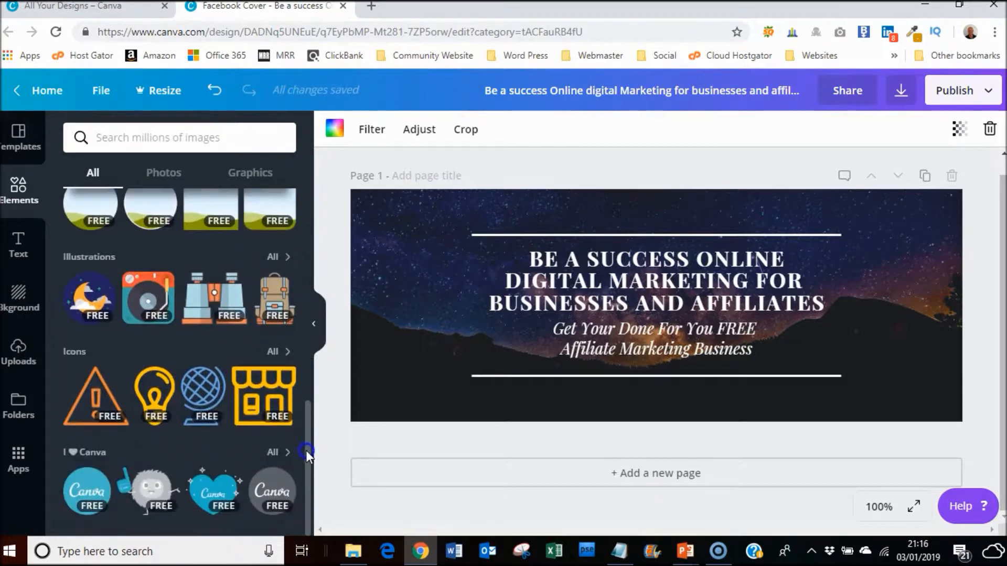
left_click_drag(306, 485, 307, 247)
Step: Add a heading text box to the cover reading "Link will appear to the right when you click this image."
left_click(18, 242)
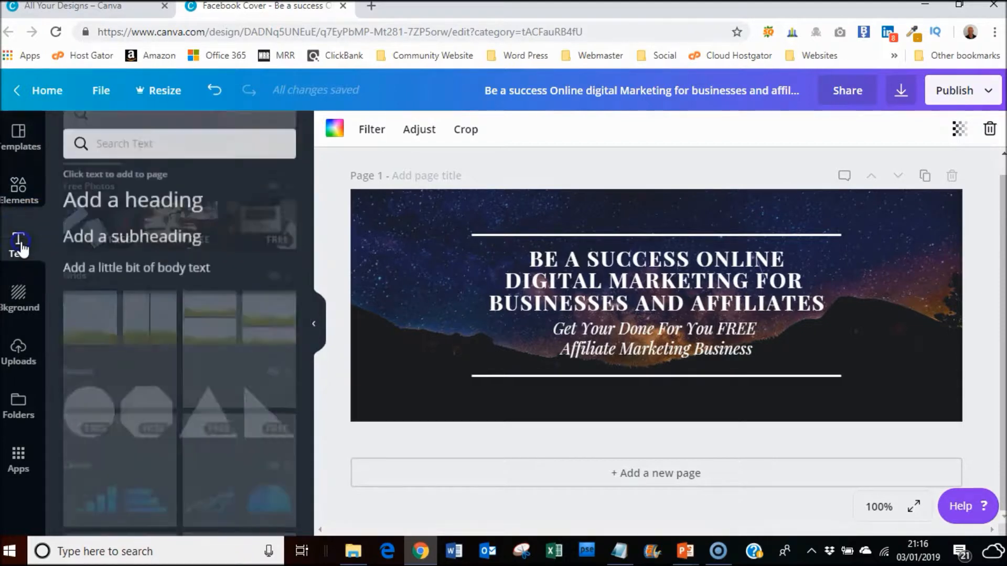
left_click(157, 204)
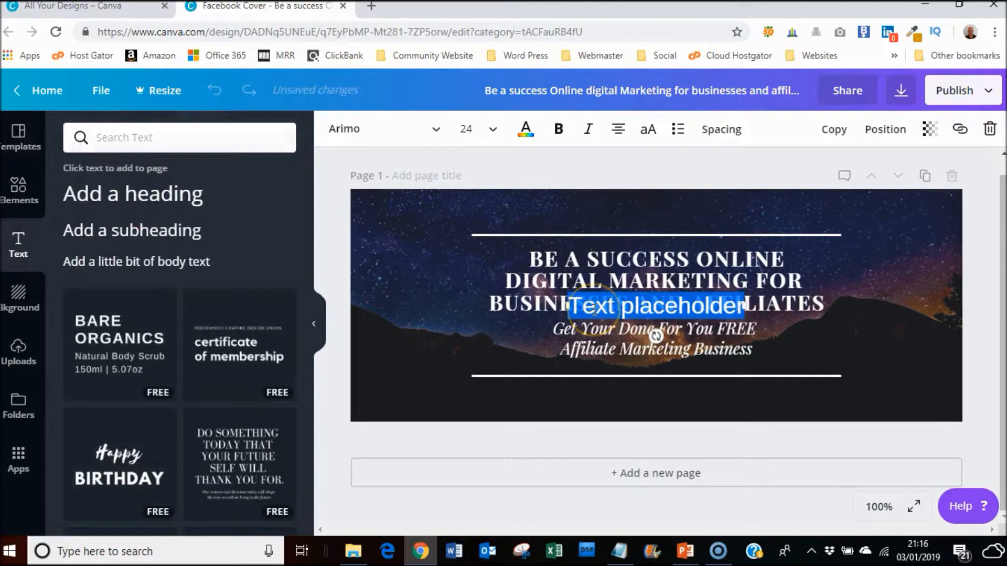
key("Delete")
type("Link Will appear")
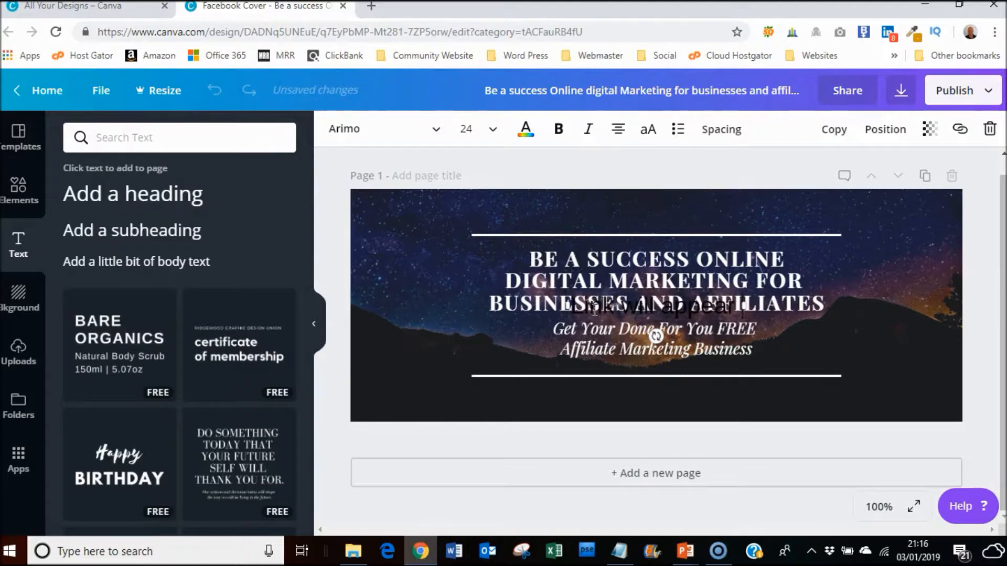
type(" to the rig")
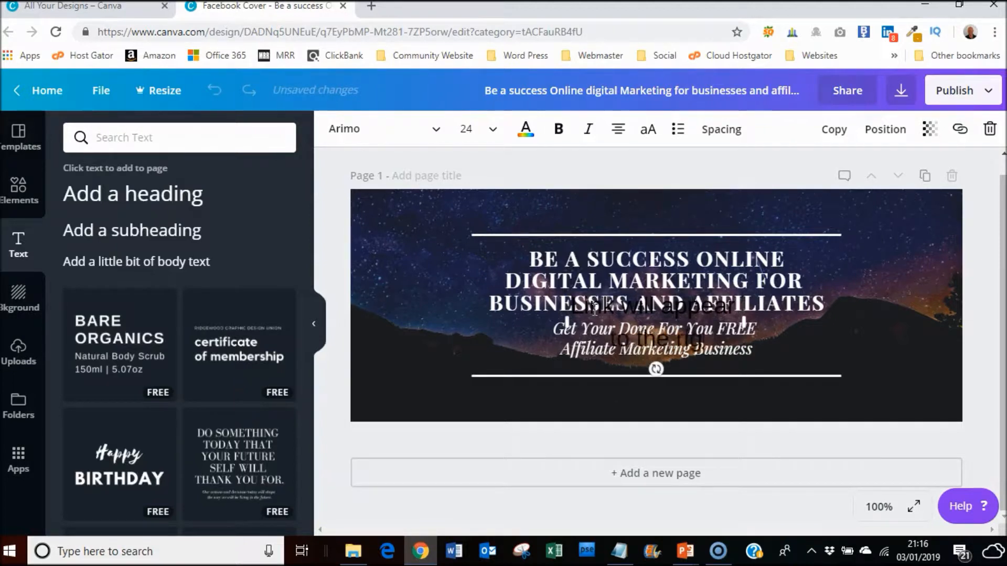
type("ht when")
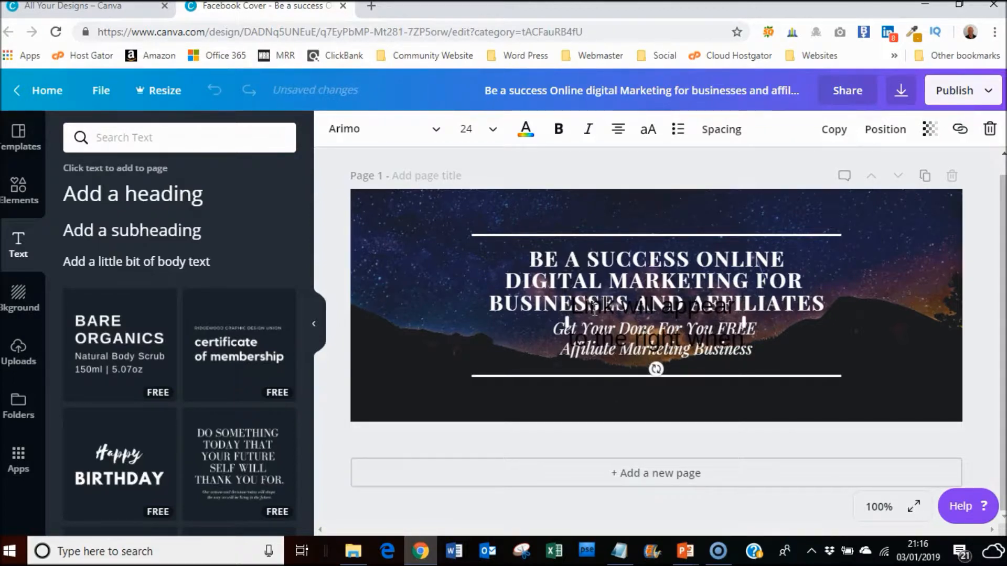
type(" you cl")
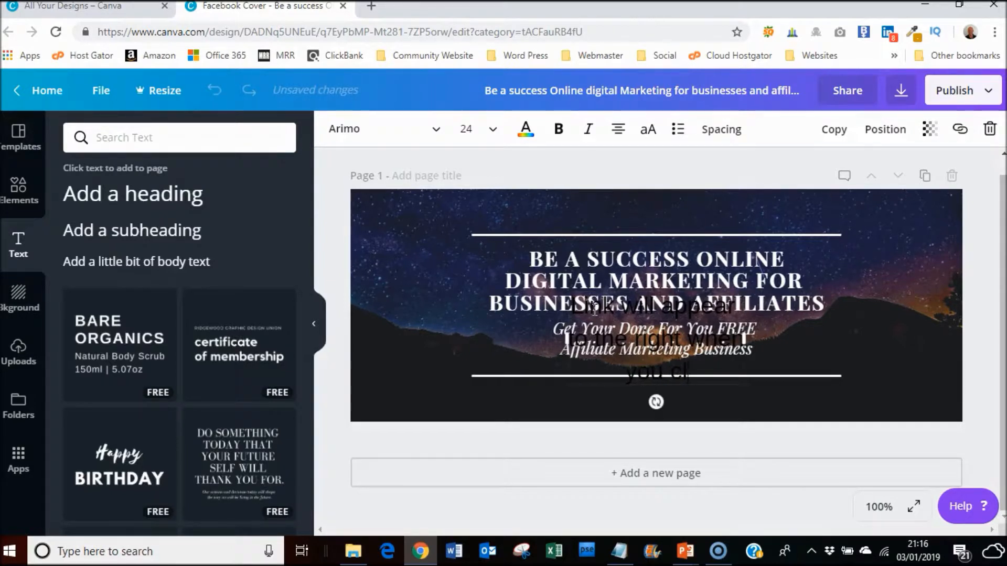
type("ick this image")
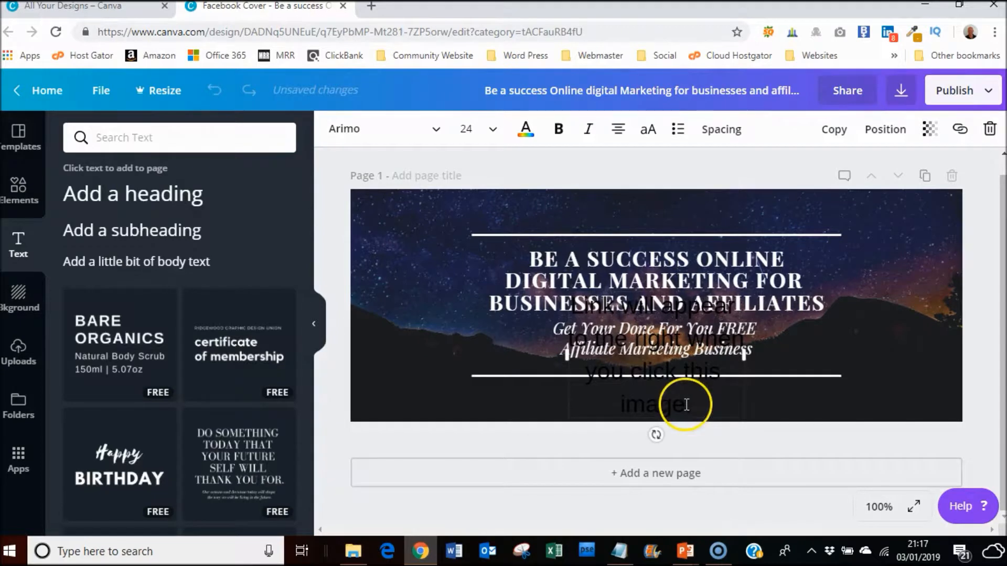
Step: Change the colour of the whole link text to the white used in the document
left_click_drag(696, 408, 660, 340)
left_click_drag(562, 291, 566, 299)
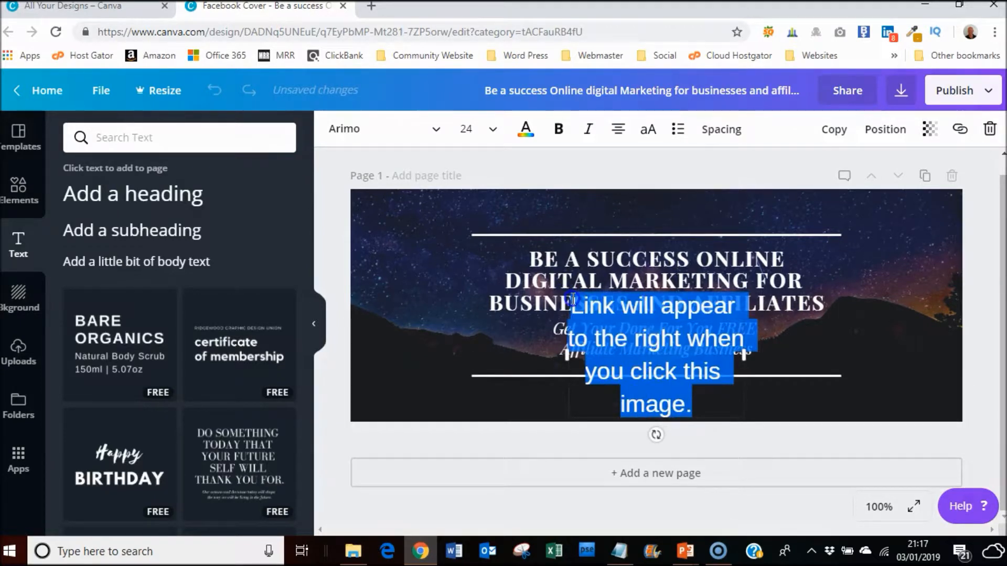
left_click(526, 129)
left_click(603, 193)
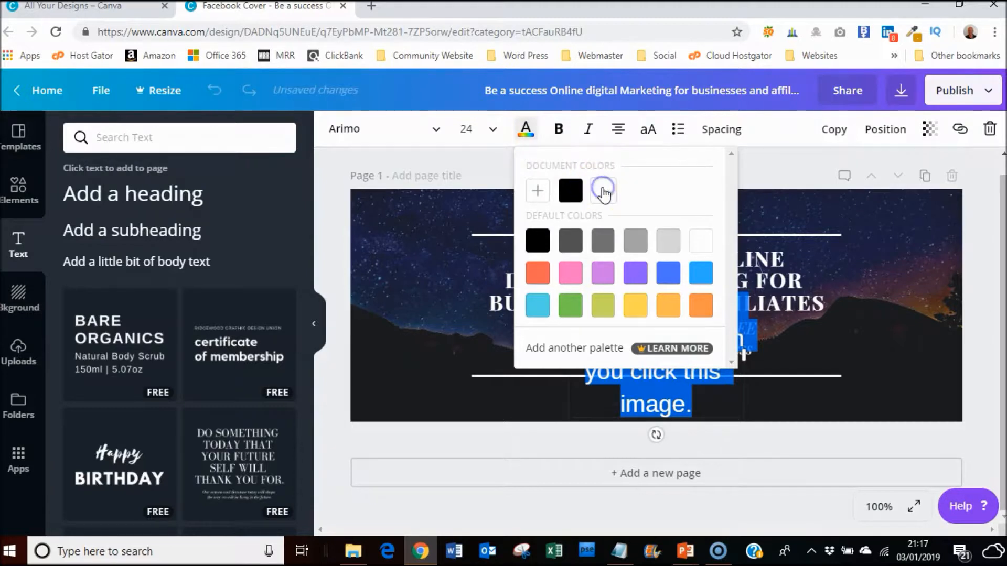
left_click(605, 188)
left_click(838, 255)
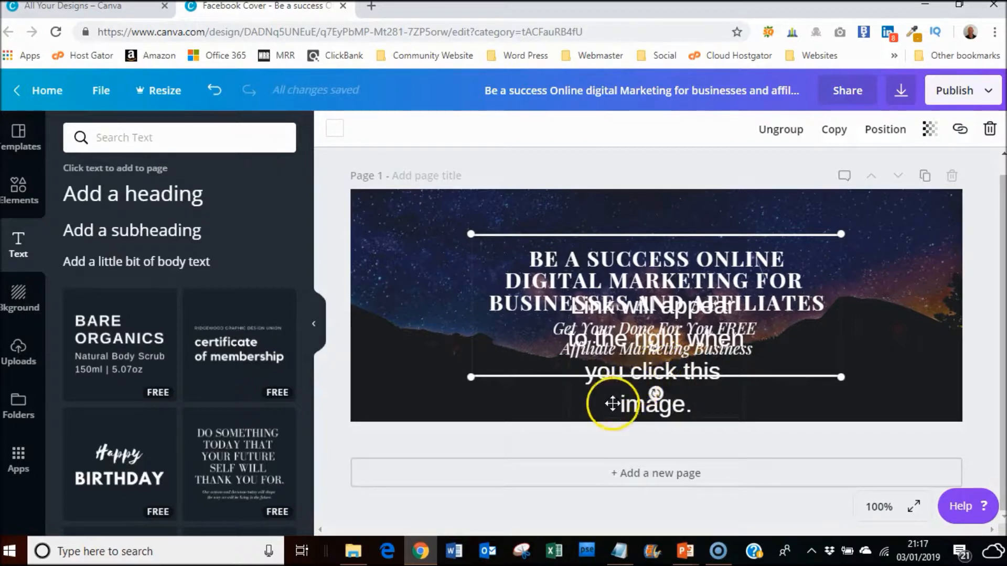
Step: Widen the link text box until the sentence fits on one line and place it beneath the lower white line
left_click_drag(623, 404, 477, 396)
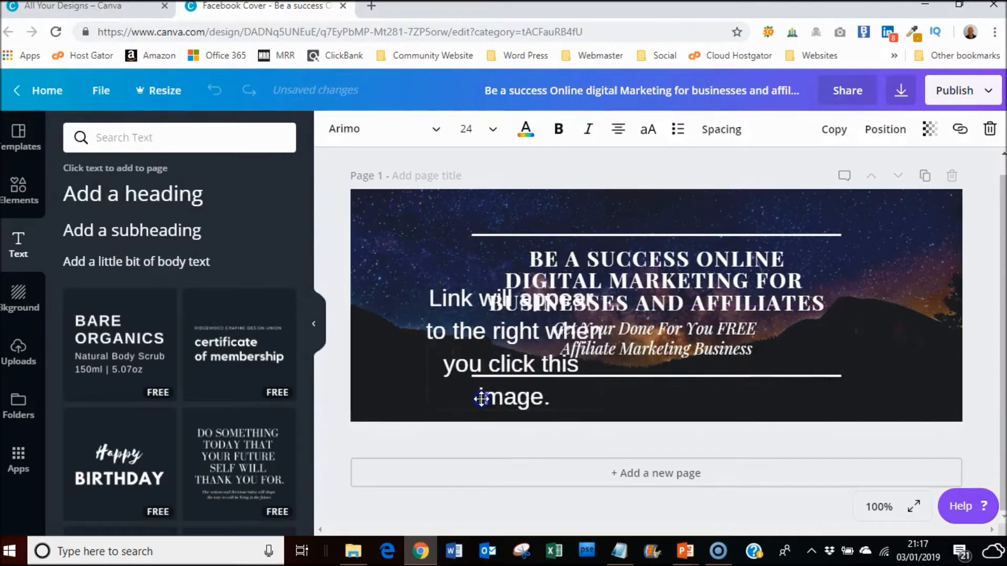
left_click_drag(429, 344, 355, 344)
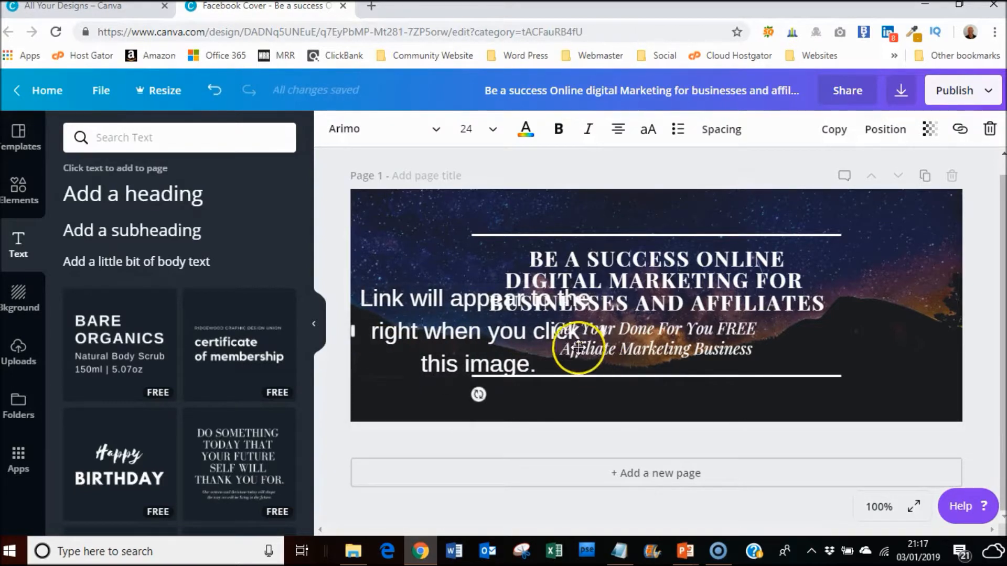
left_click_drag(607, 332, 944, 324)
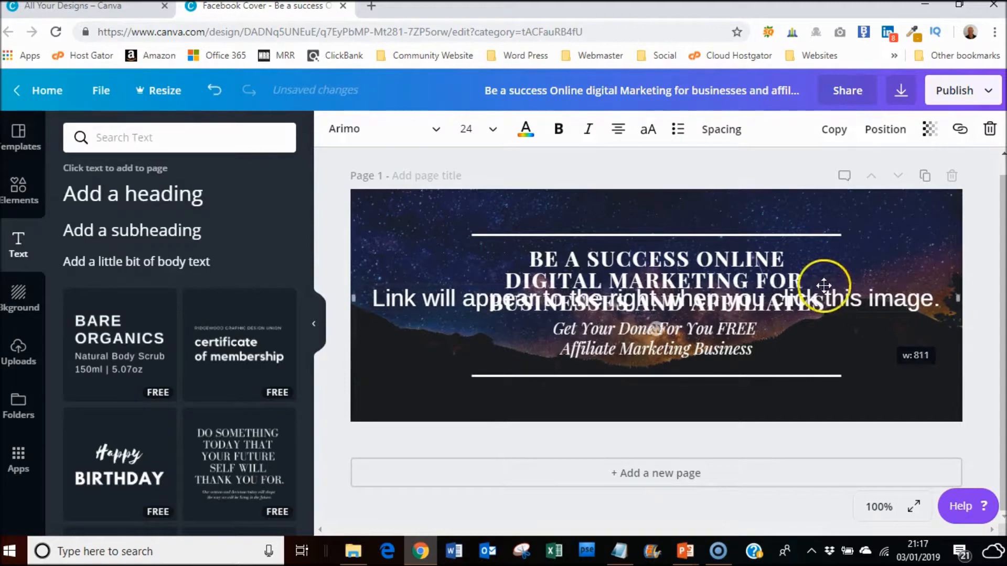
left_click_drag(854, 297, 860, 397)
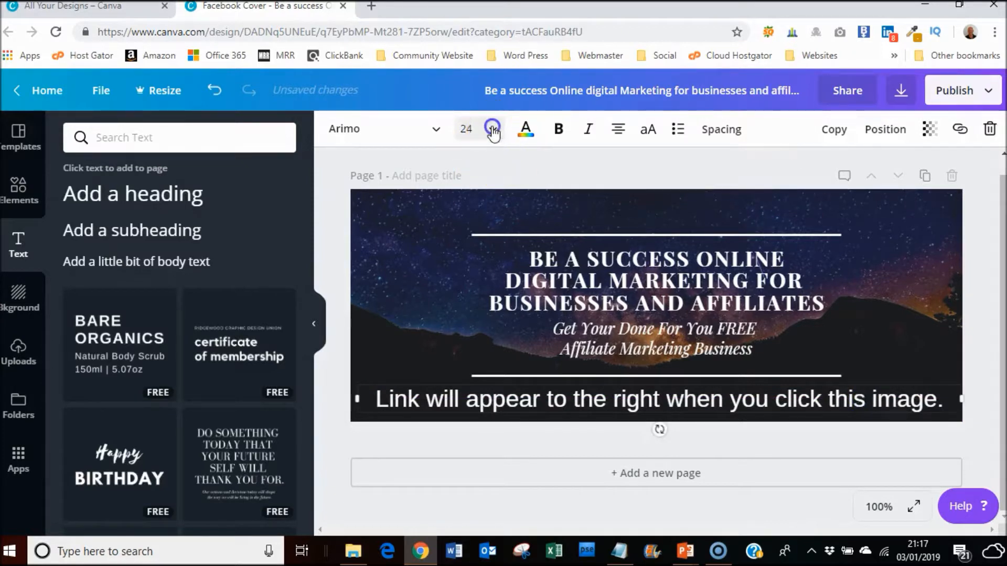
Step: Set the link text's font size to 16 and deselect the text box
left_click(472, 128)
left_click(486, 199)
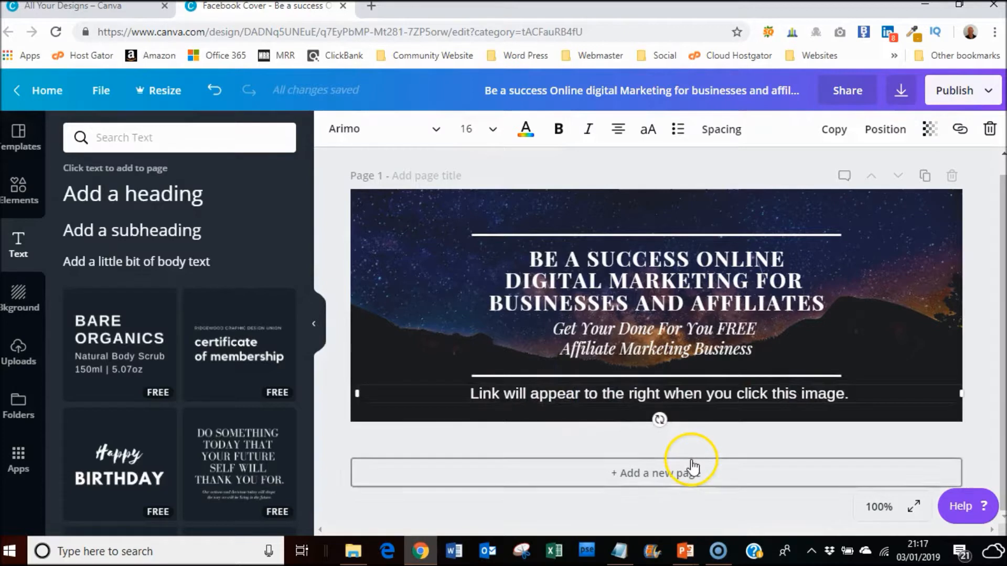
left_click(732, 435)
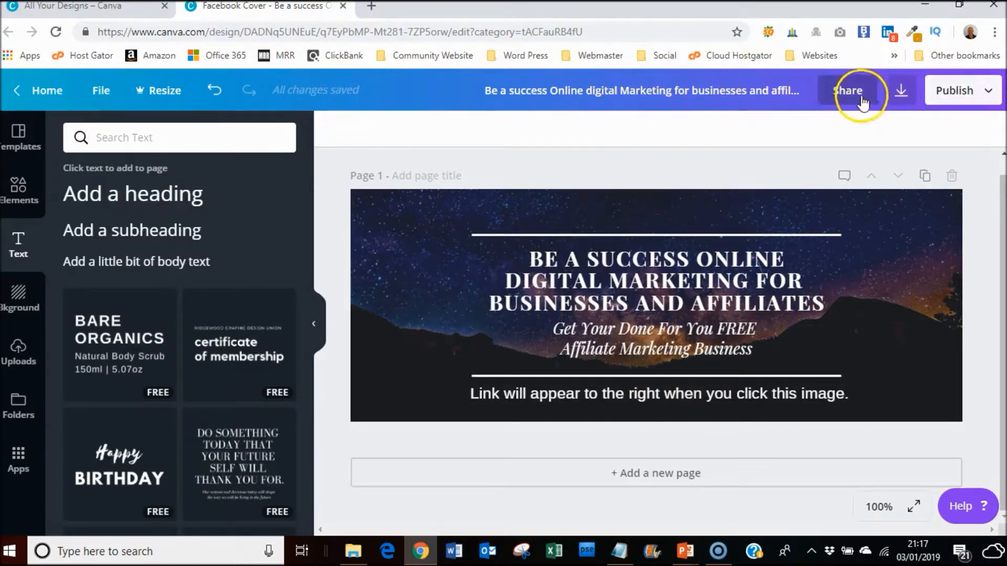
Step: Download the Facebook cover as a PNG file and dismiss the Canva for Work trial offer
left_click(902, 96)
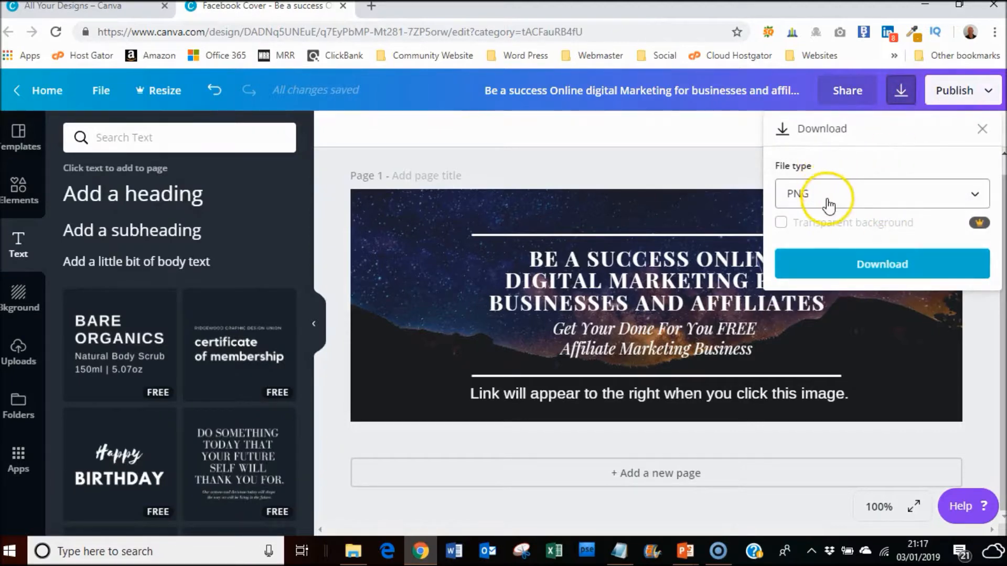
left_click(873, 265)
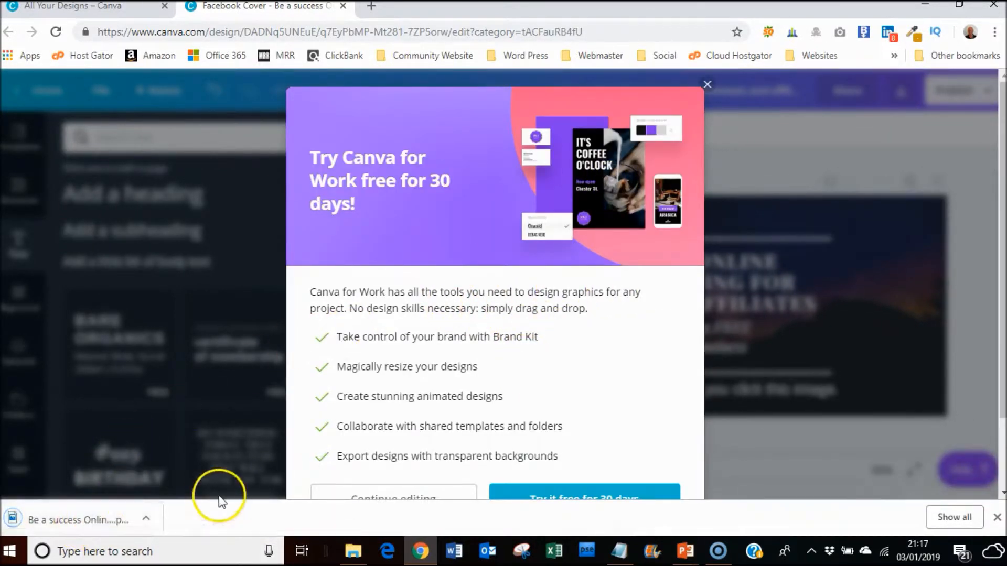
left_click(706, 86)
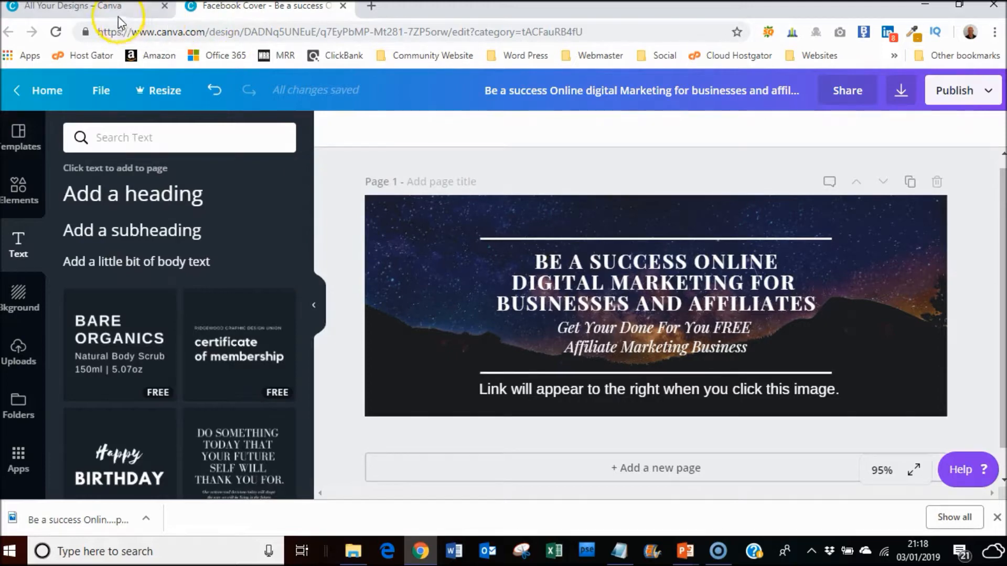
Step: Return to the designs home page, search the design types for "yout" and create a YouTube Channel Art design
left_click(105, 7)
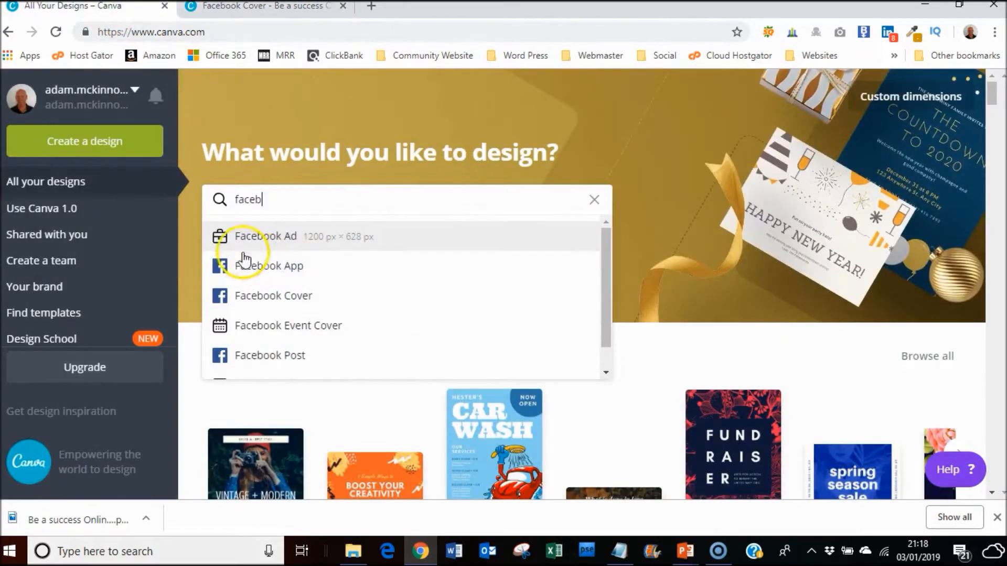
left_click_drag(262, 200, 203, 202)
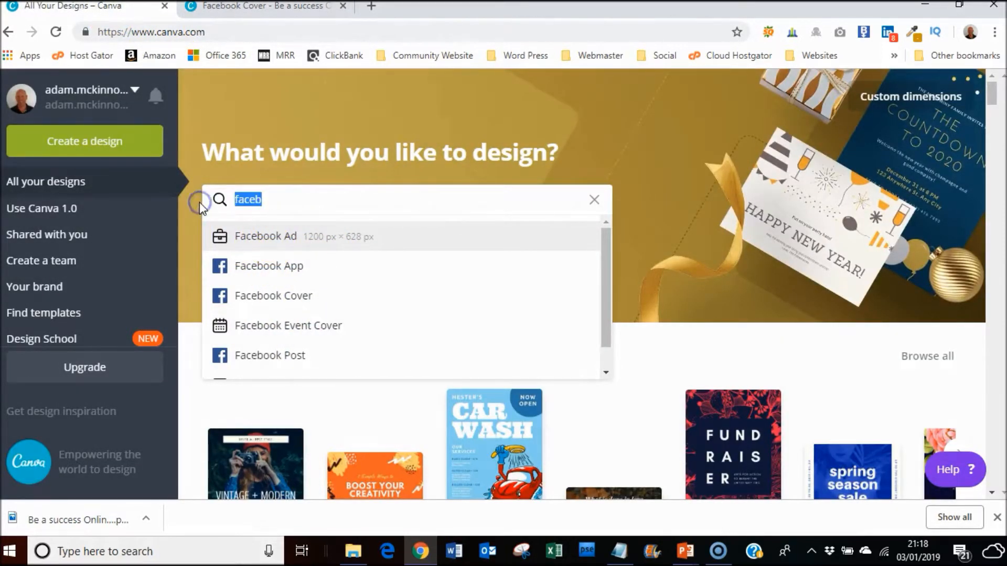
type("yout")
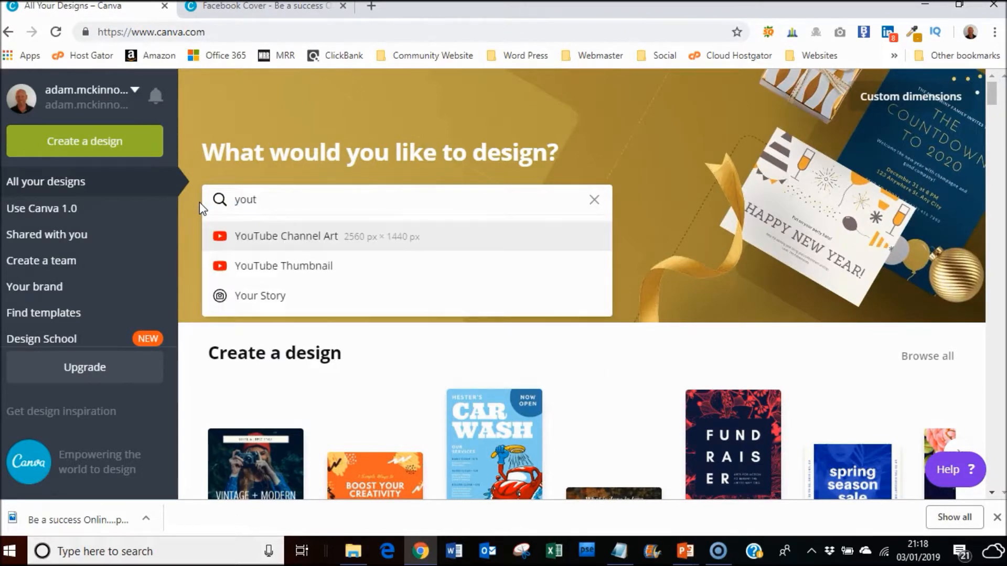
left_click(271, 247)
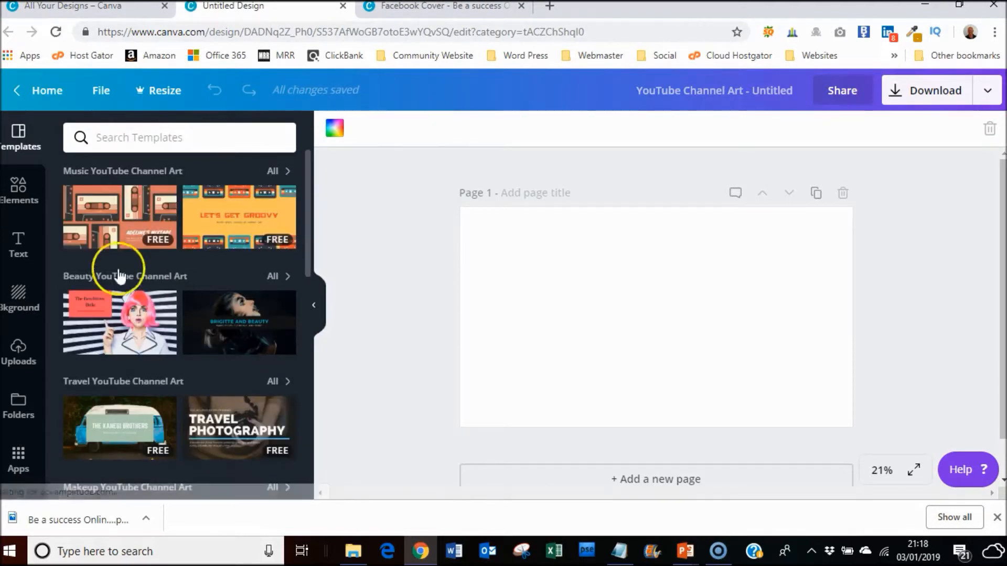
left_click_drag(306, 161, 313, 458)
left_click_drag(304, 350, 308, 460)
scroll(308, 459, "down", 3)
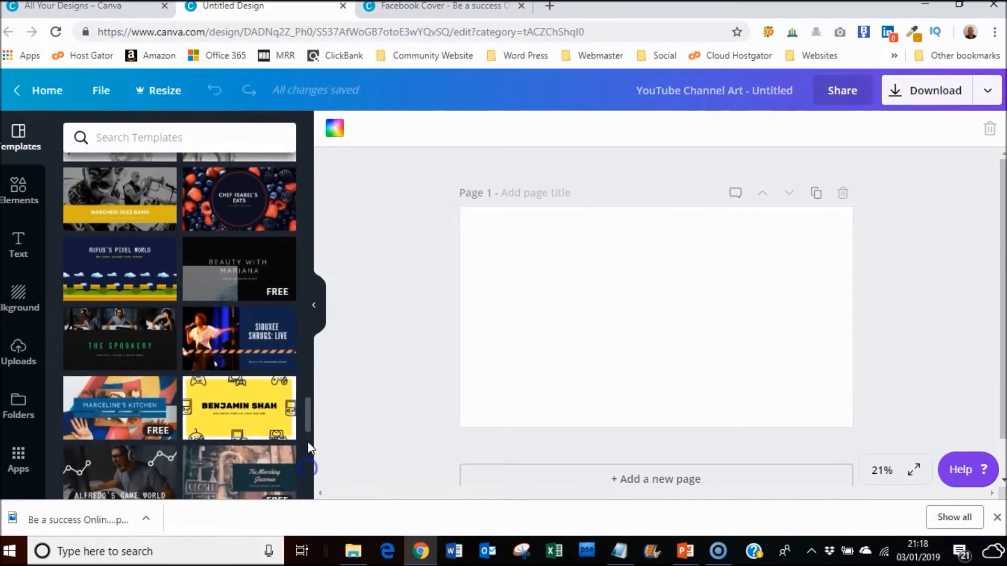
left_click_drag(307, 420, 300, 479)
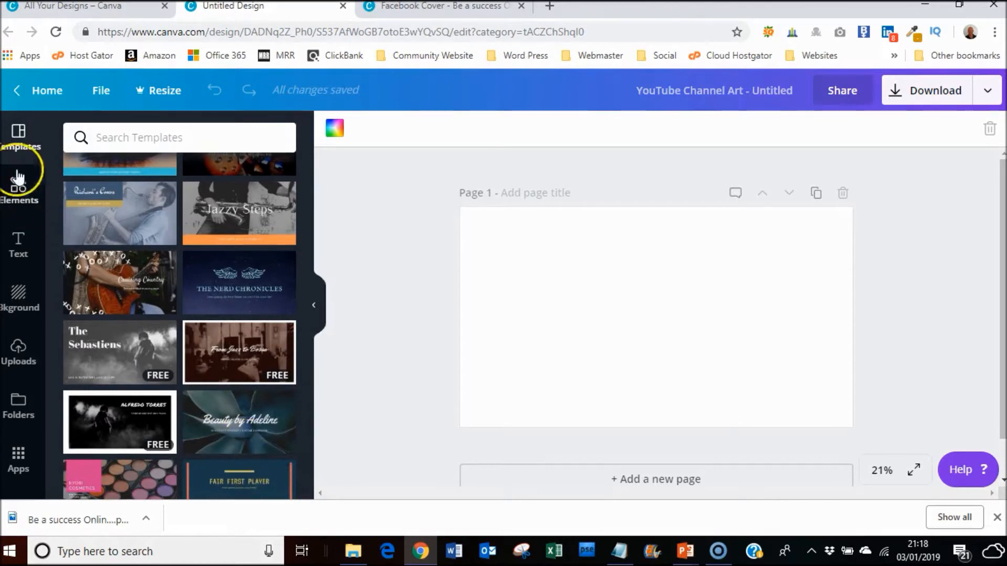
Step: Upload the downloaded "Be a success Online digital Marketing" cover image from the Downloads folder to the image uploads
left_click(19, 356)
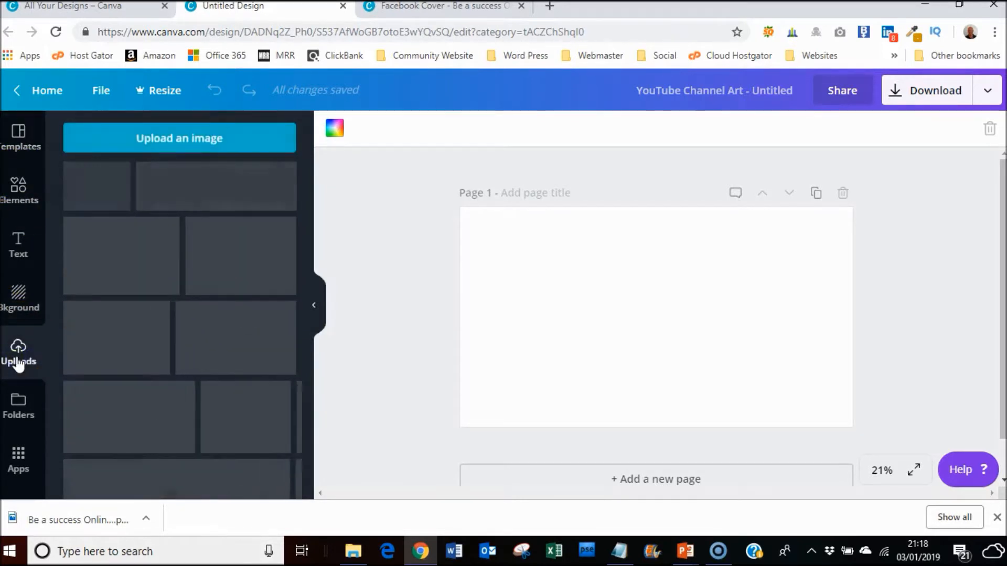
left_click(197, 142)
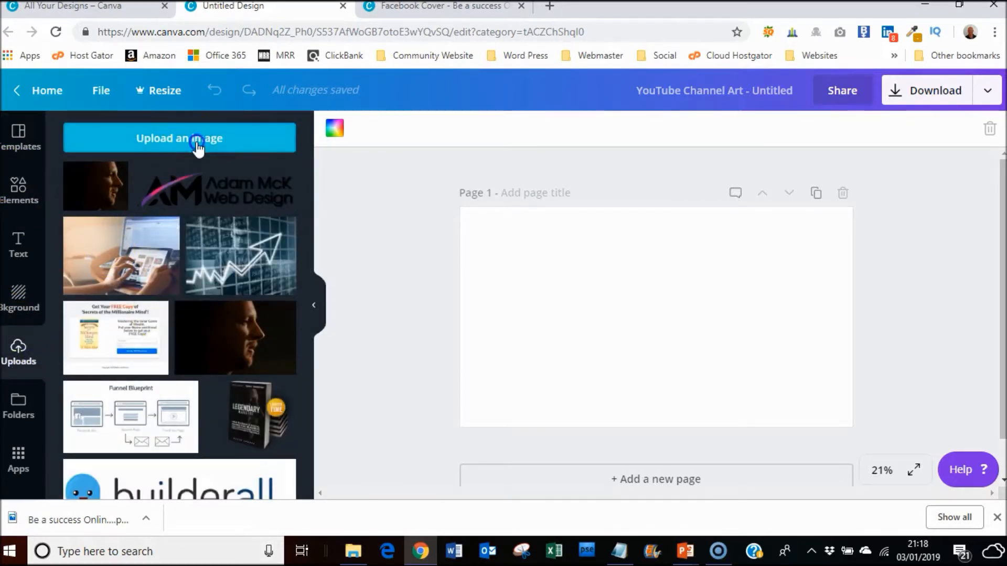
left_click(272, 124)
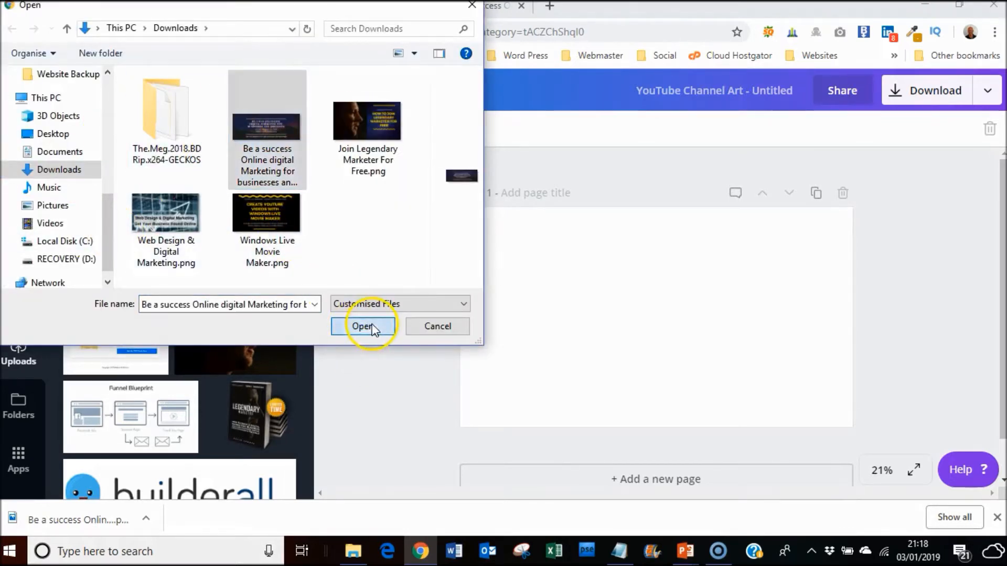
left_click(371, 327)
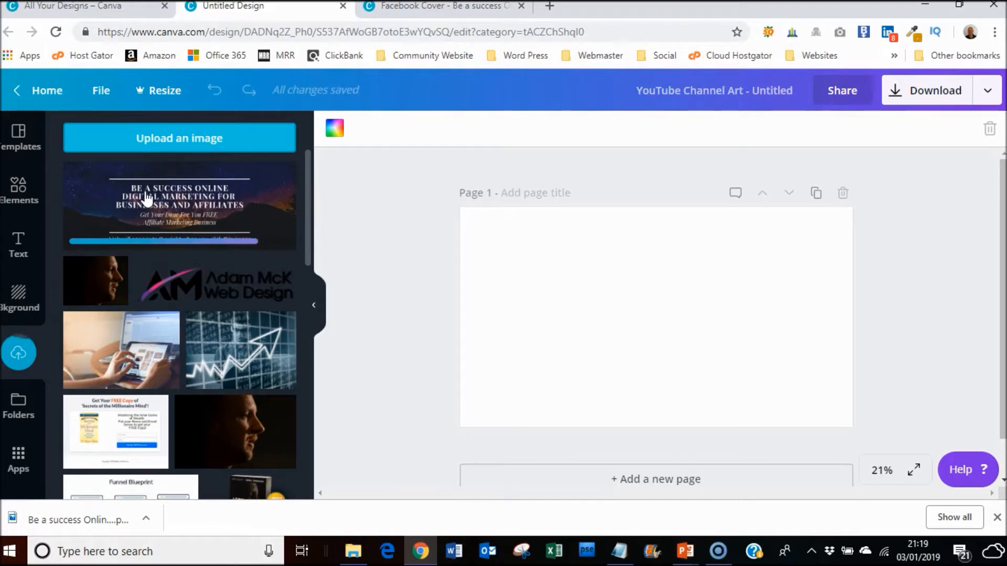
Step: Insert the uploaded cover image into the blank channel art page, then enlarge and centre it so it fills the page
left_click(191, 194)
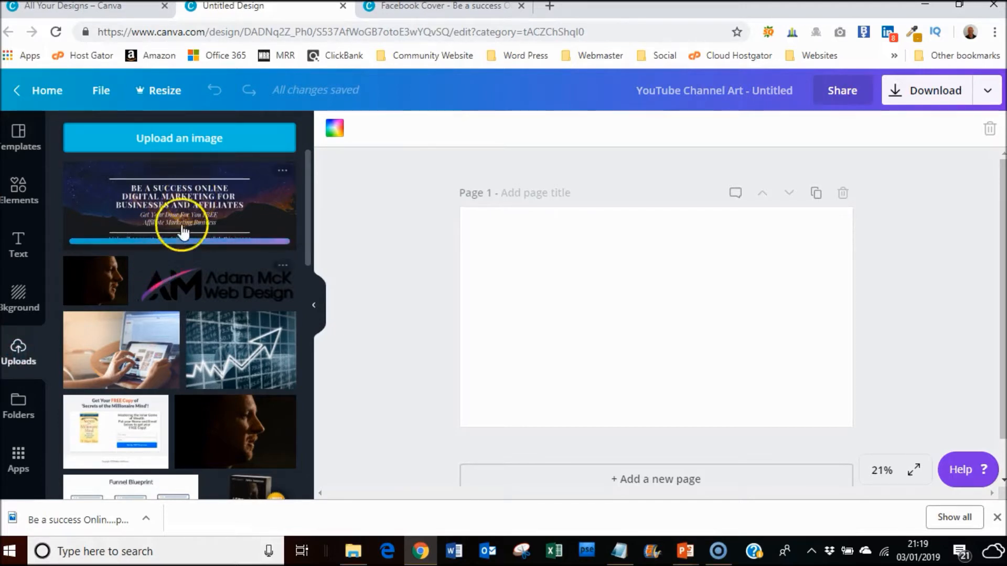
left_click(210, 202)
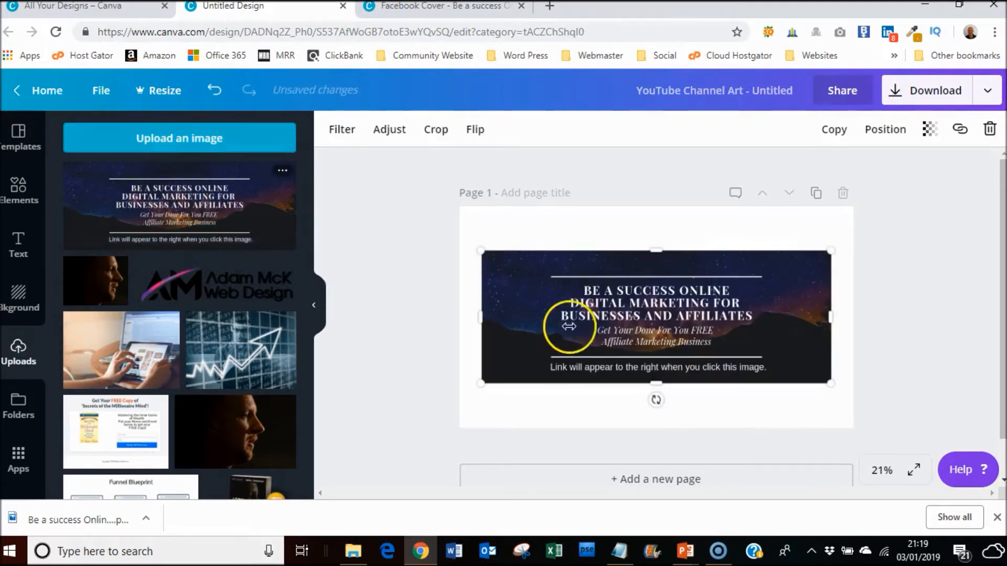
left_click_drag(832, 250, 902, 184)
left_click_drag(788, 293, 701, 274)
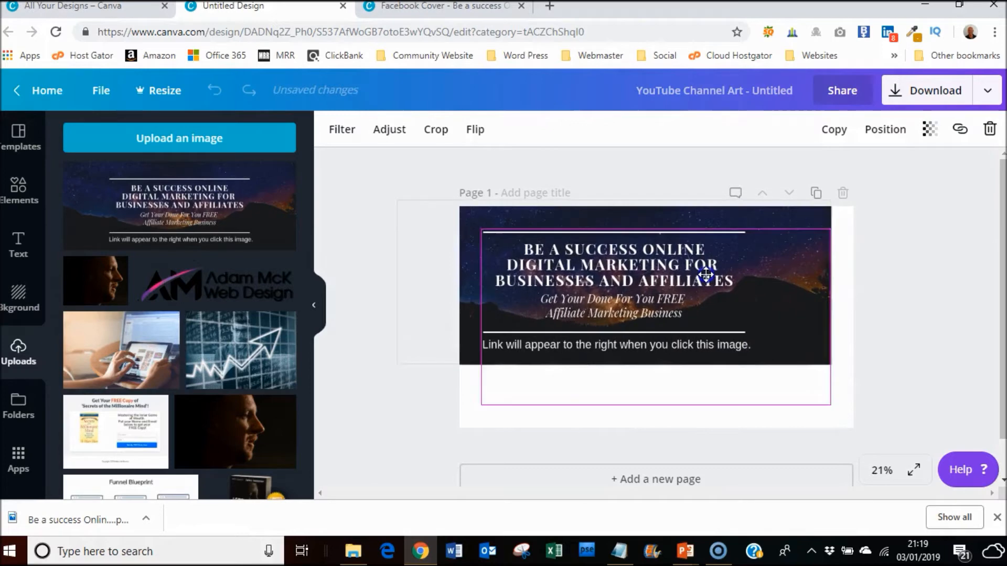
left_click_drag(831, 363, 761, 382)
left_click_drag(654, 269, 709, 301)
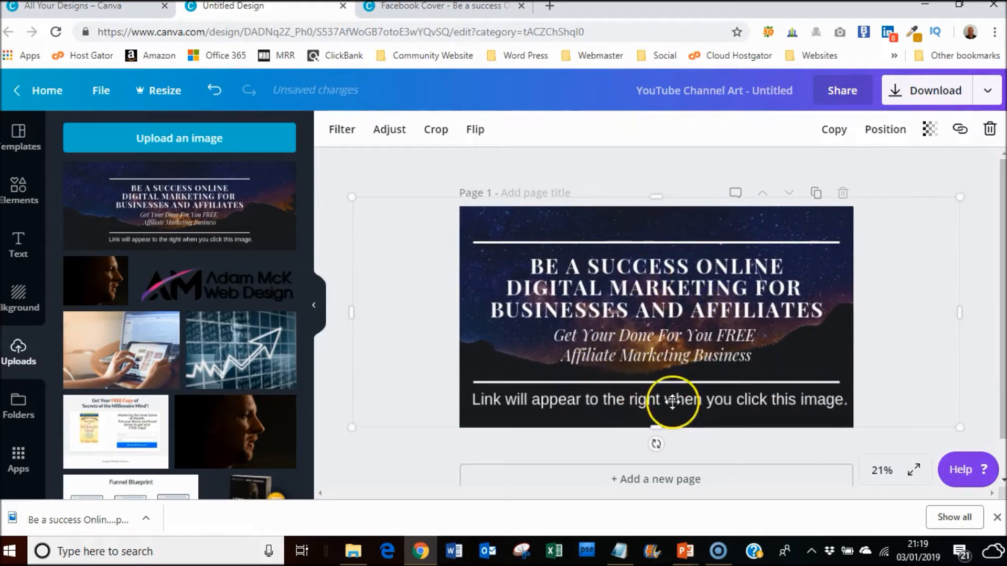
left_click(579, 175)
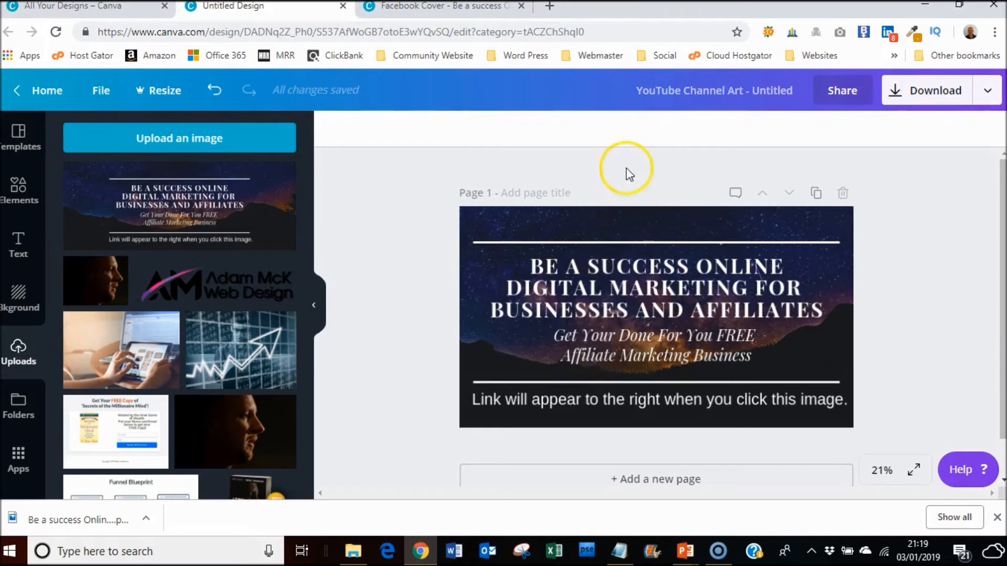
Step: Return to the designs home page and clear the design type search
left_click(108, 7)
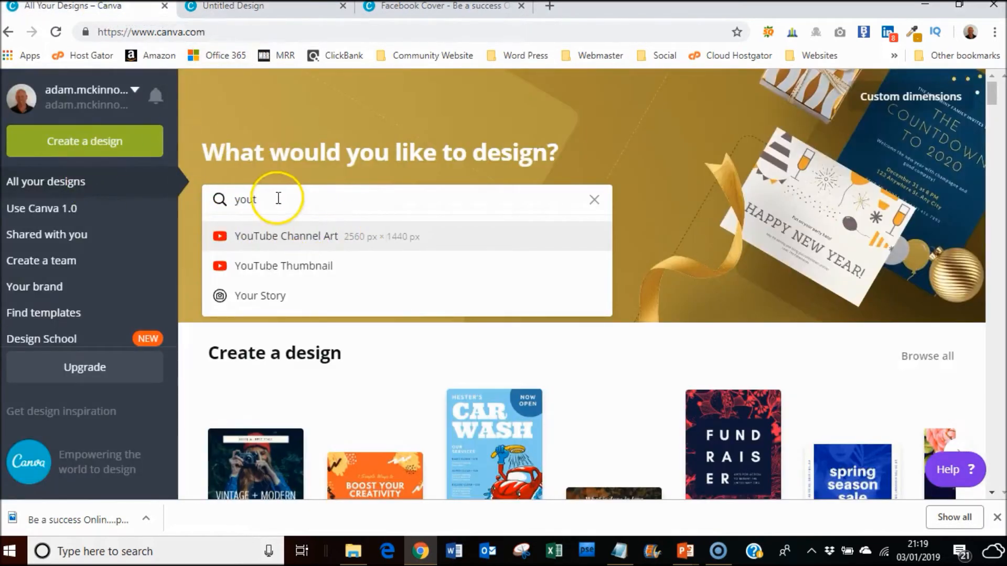
key("BackSpace")
key("BackSpace")
key("BackSpace")
key("BackSpace")
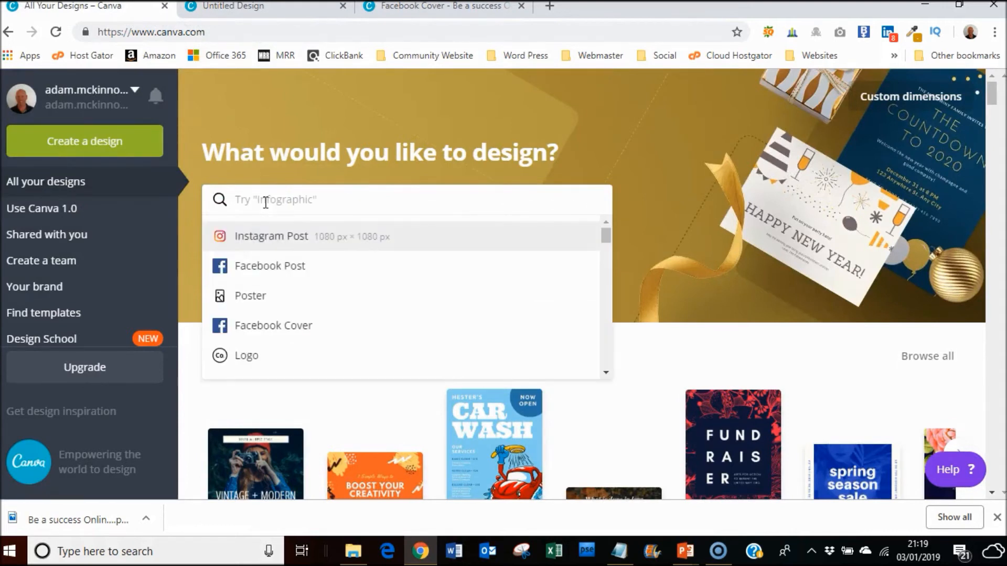